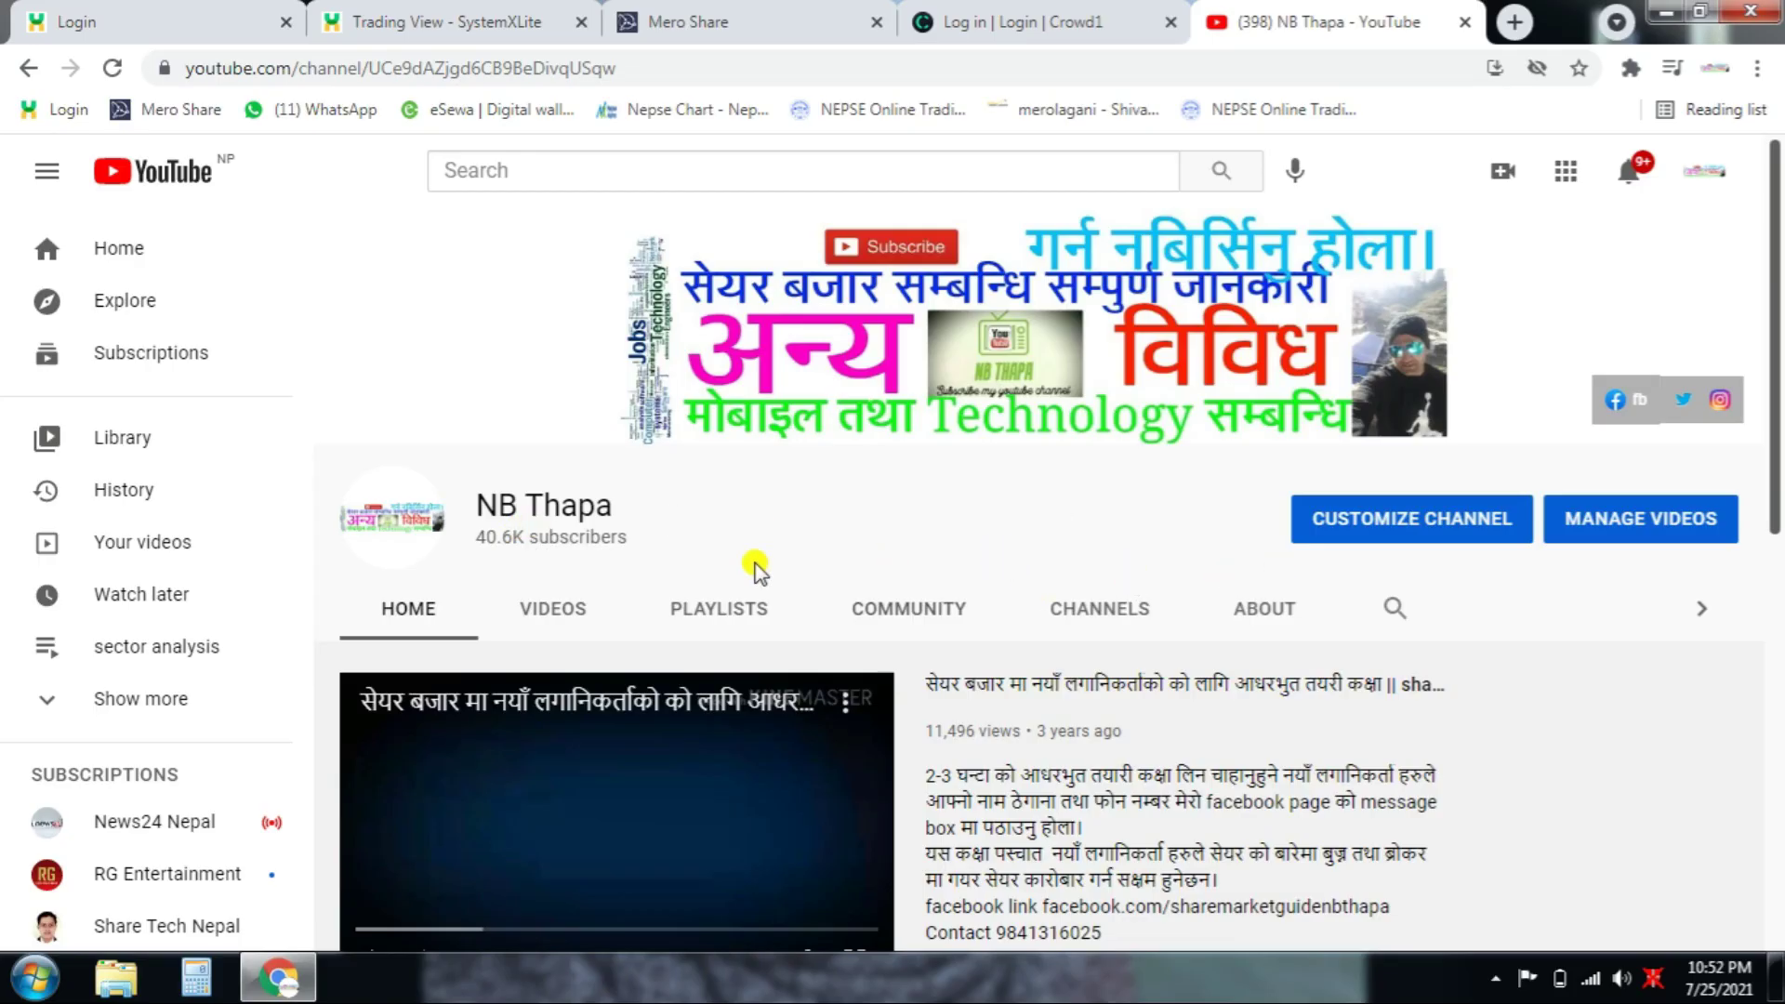
left_click_drag(526, 539, 643, 544)
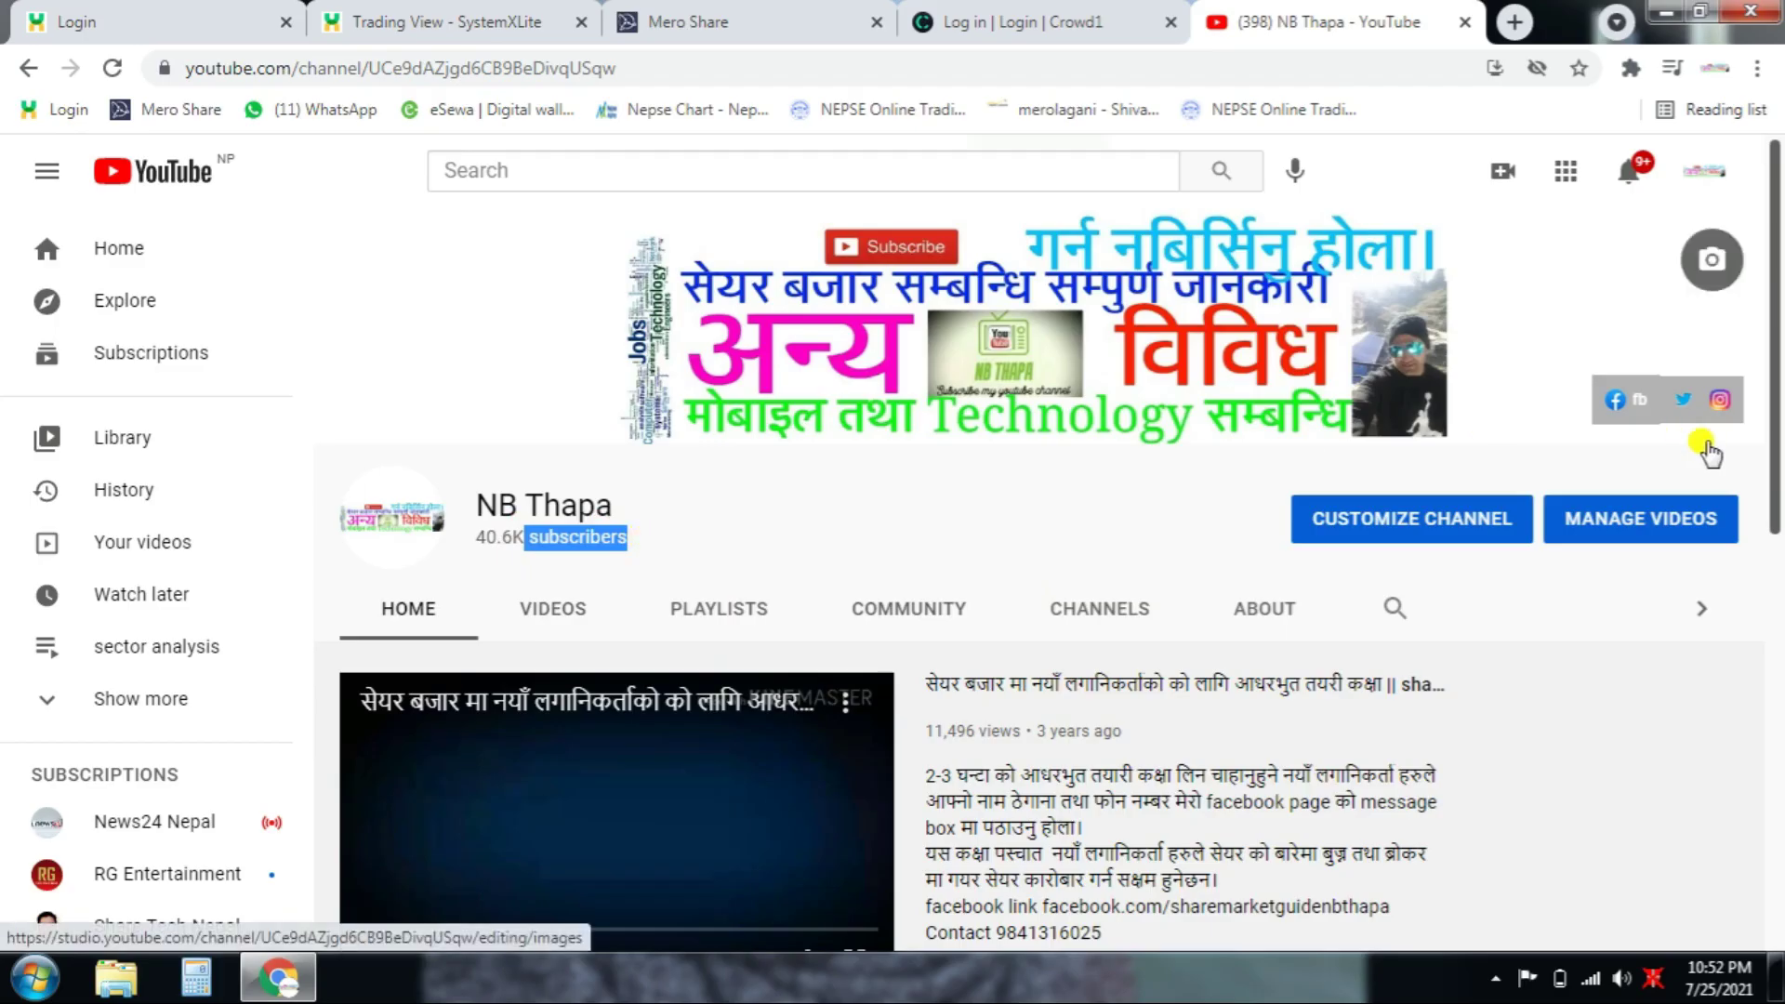
mouse_move(1625, 454)
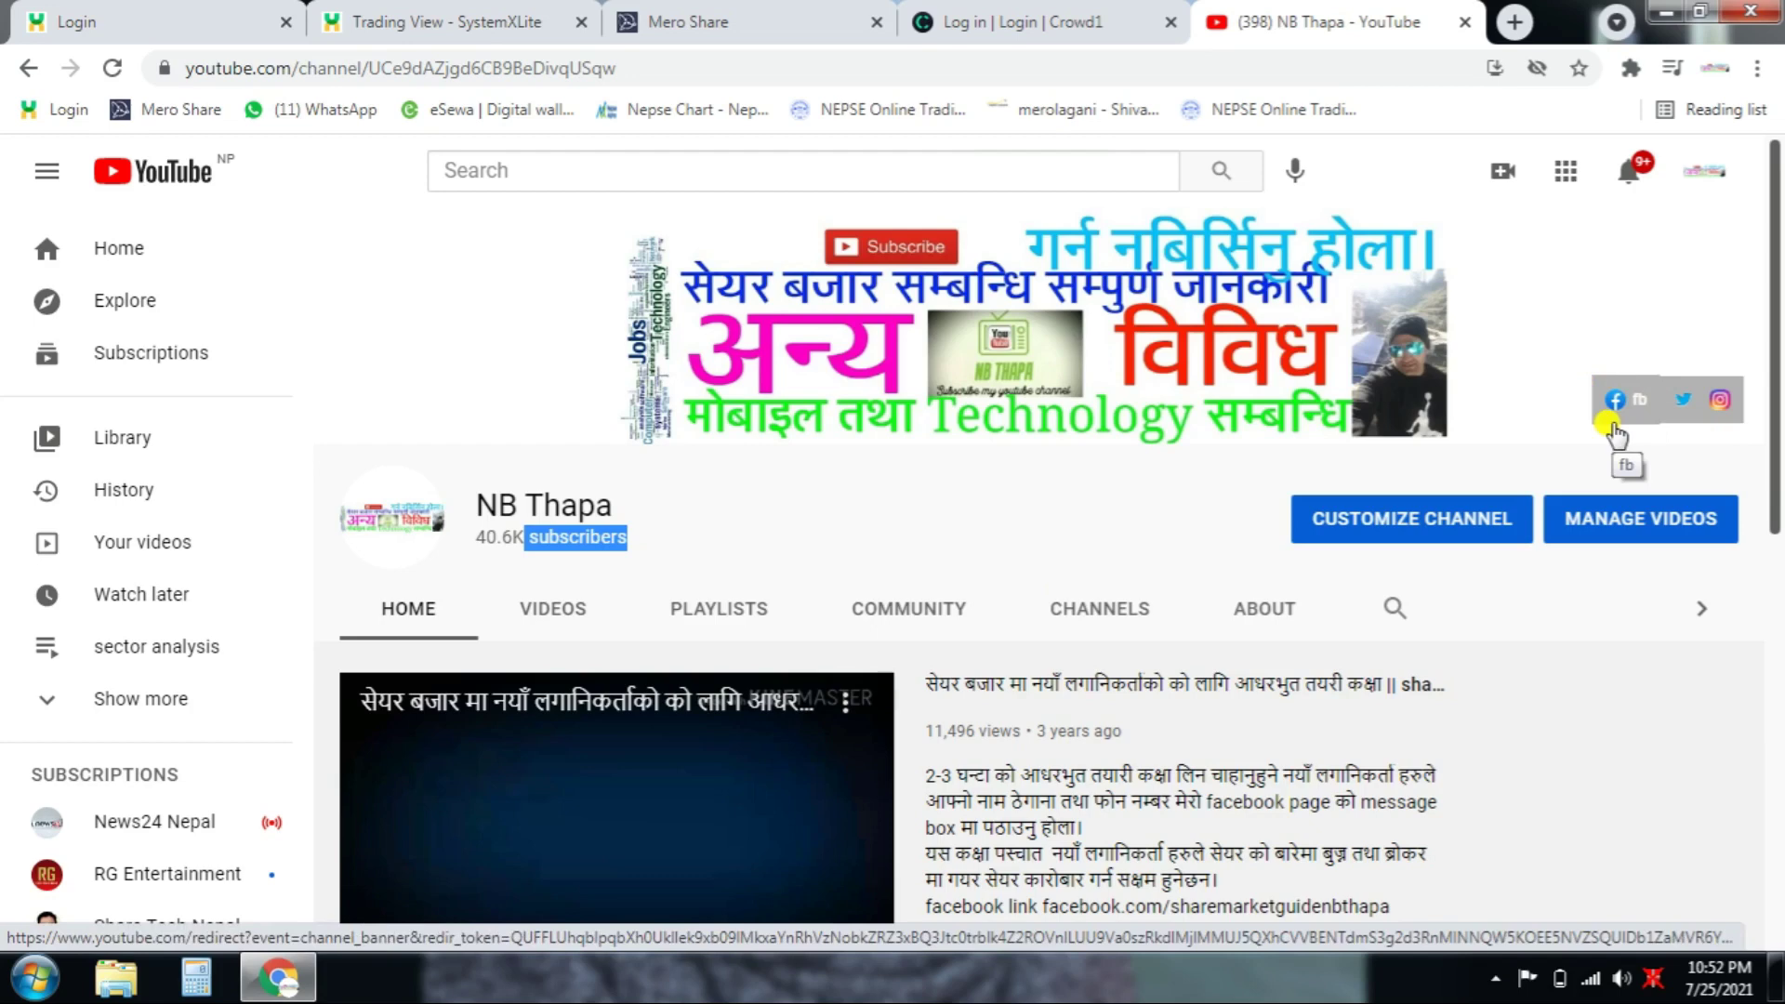
- Close the Crowd1 login page and open My Purchase Source in Mero Share
left_click(1165, 23)
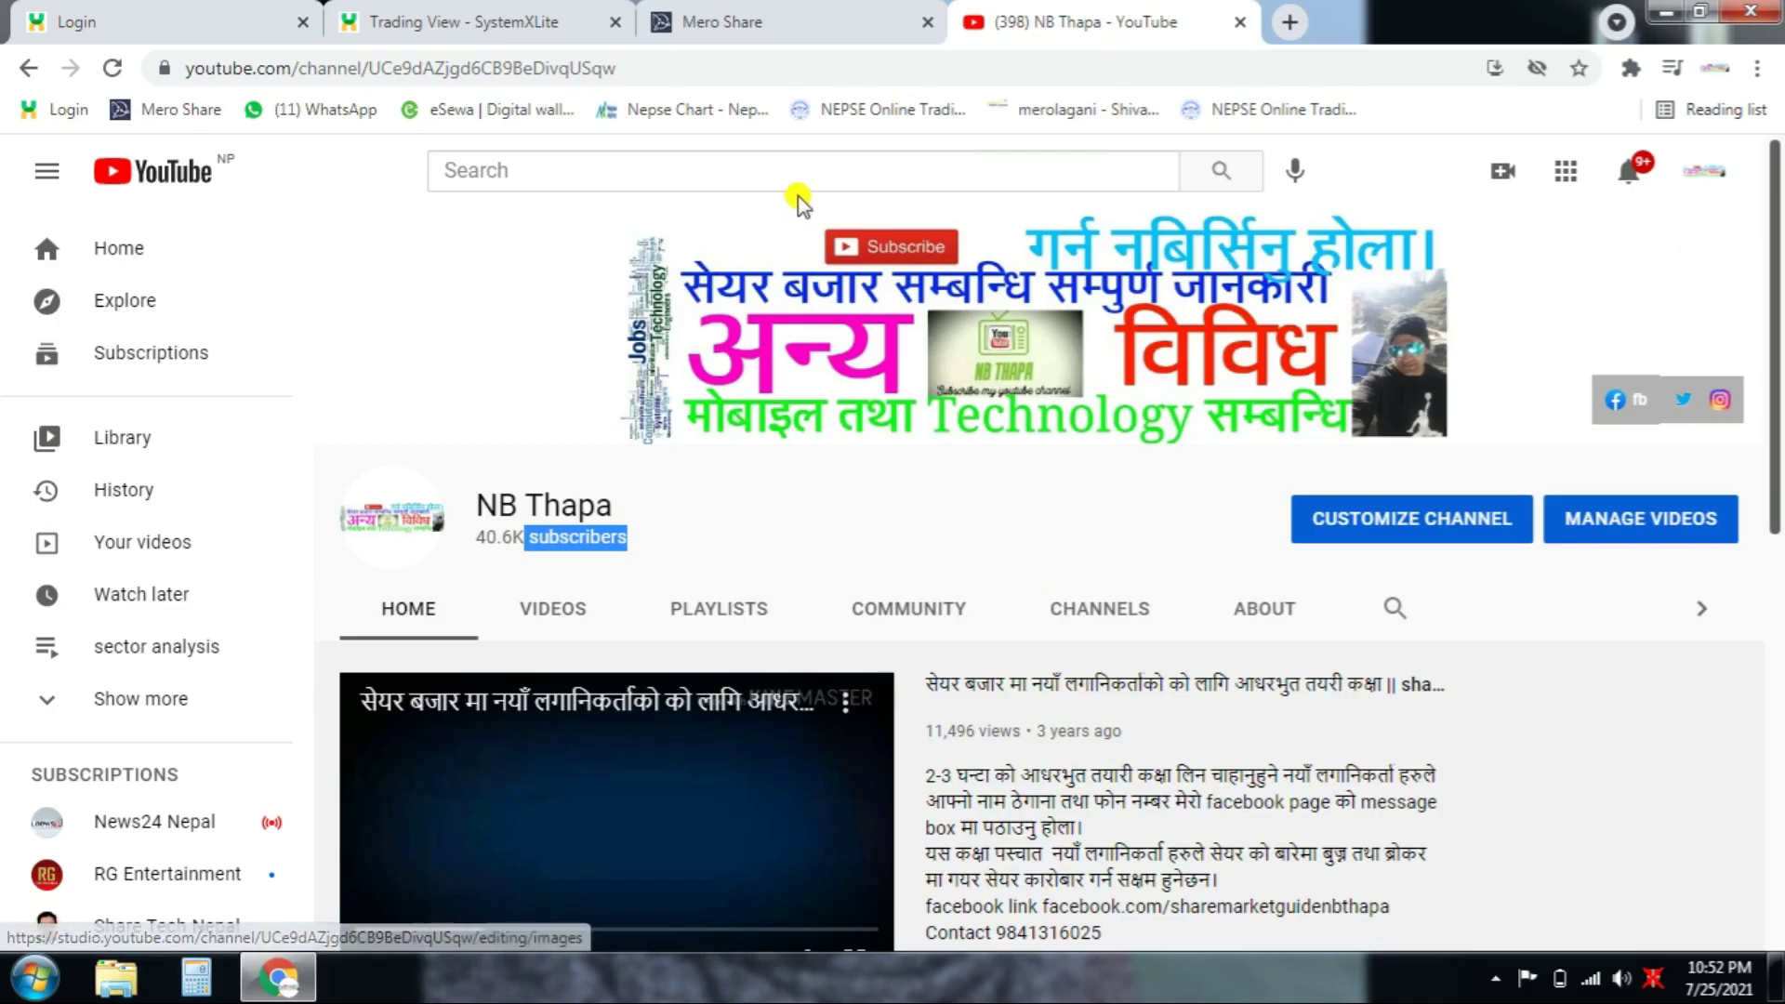
left_click(786, 23)
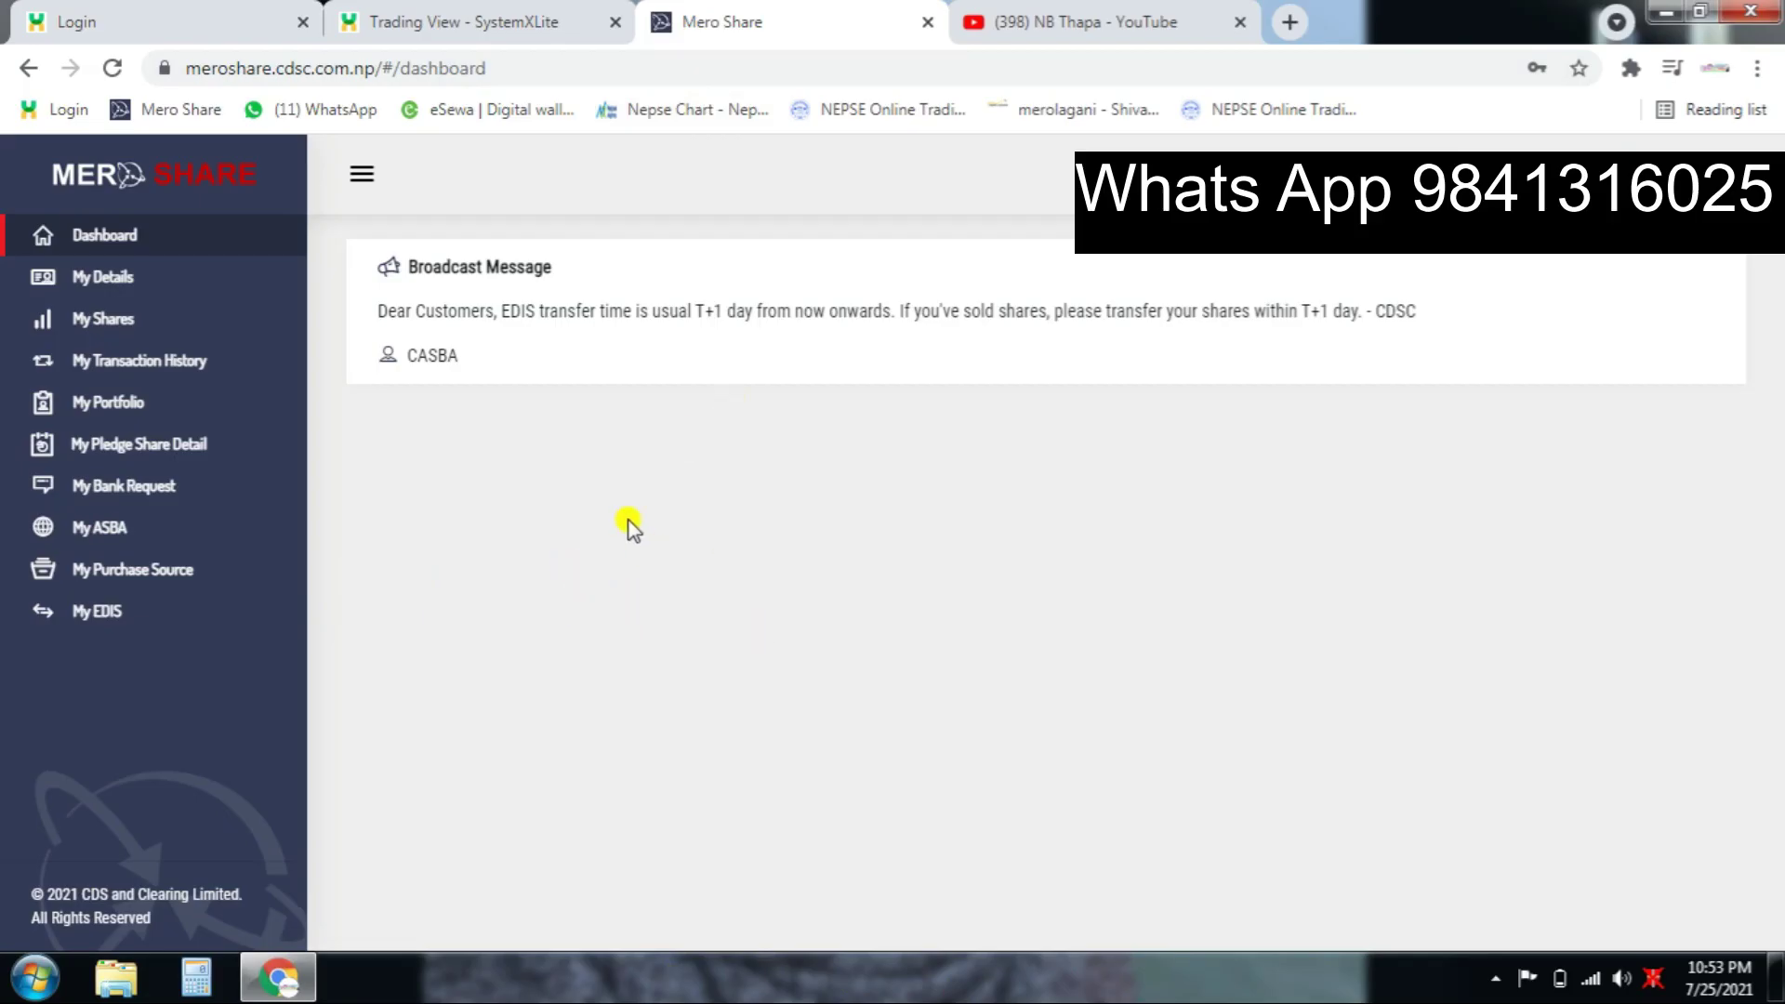
left_click(102, 583)
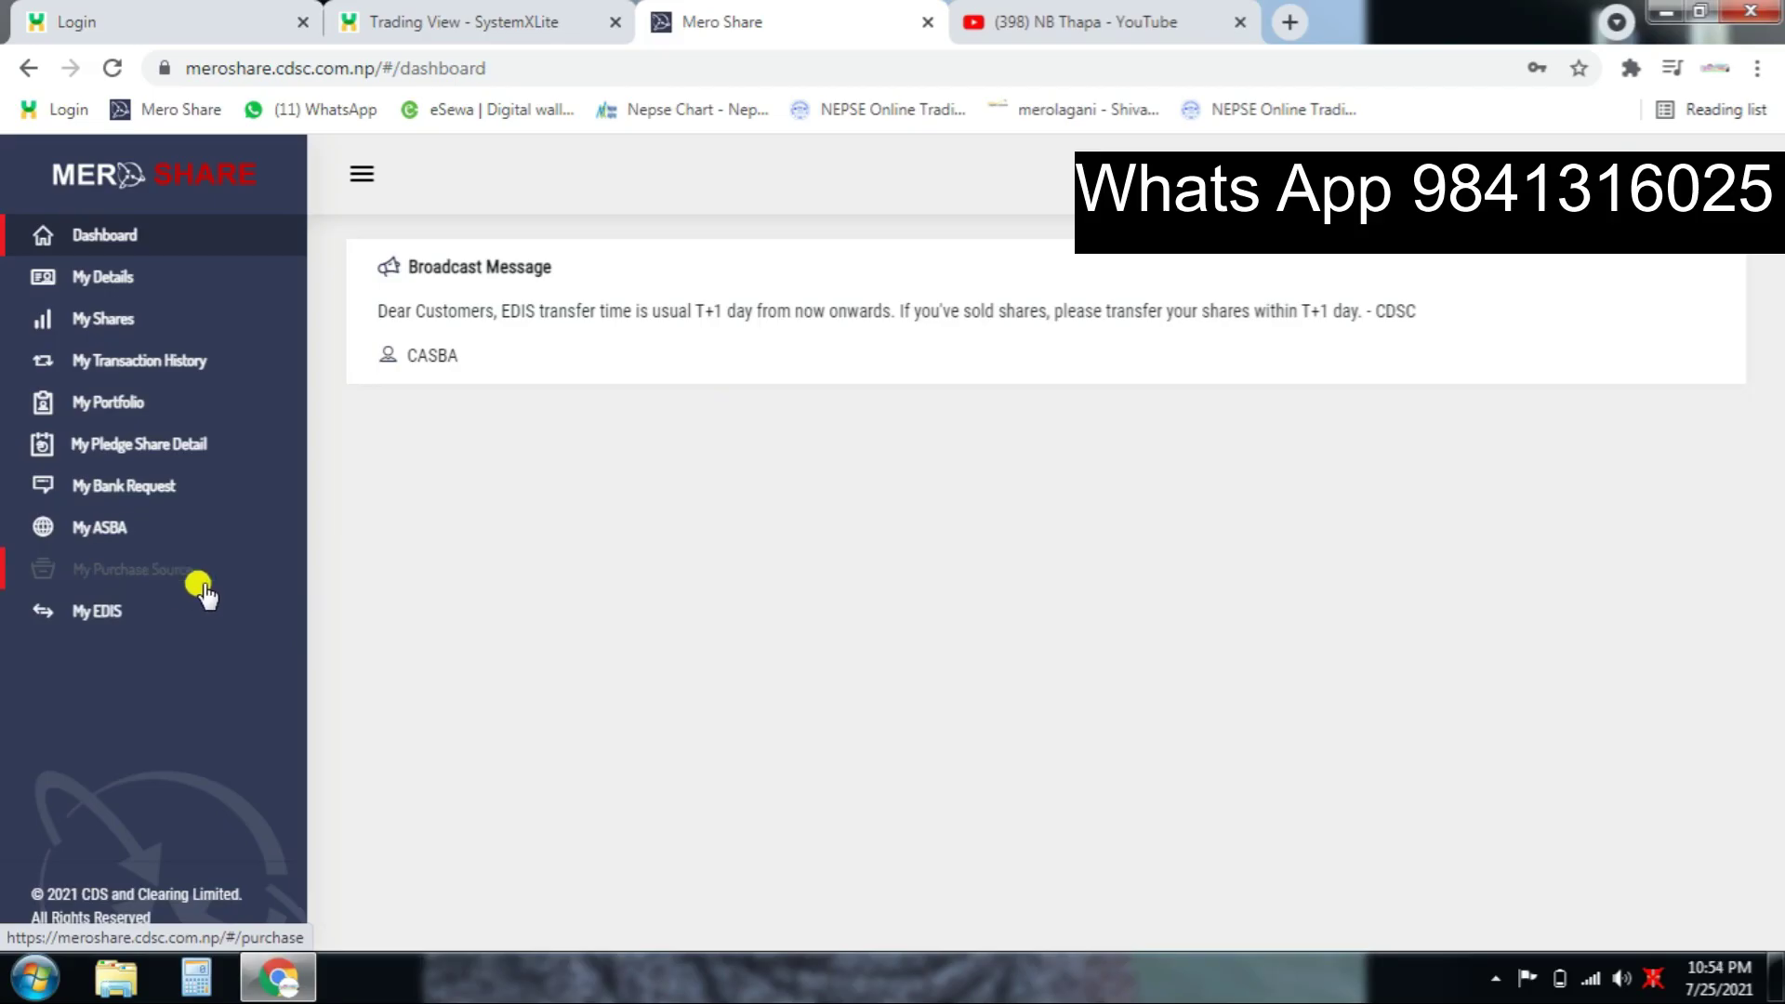
left_click(126, 571)
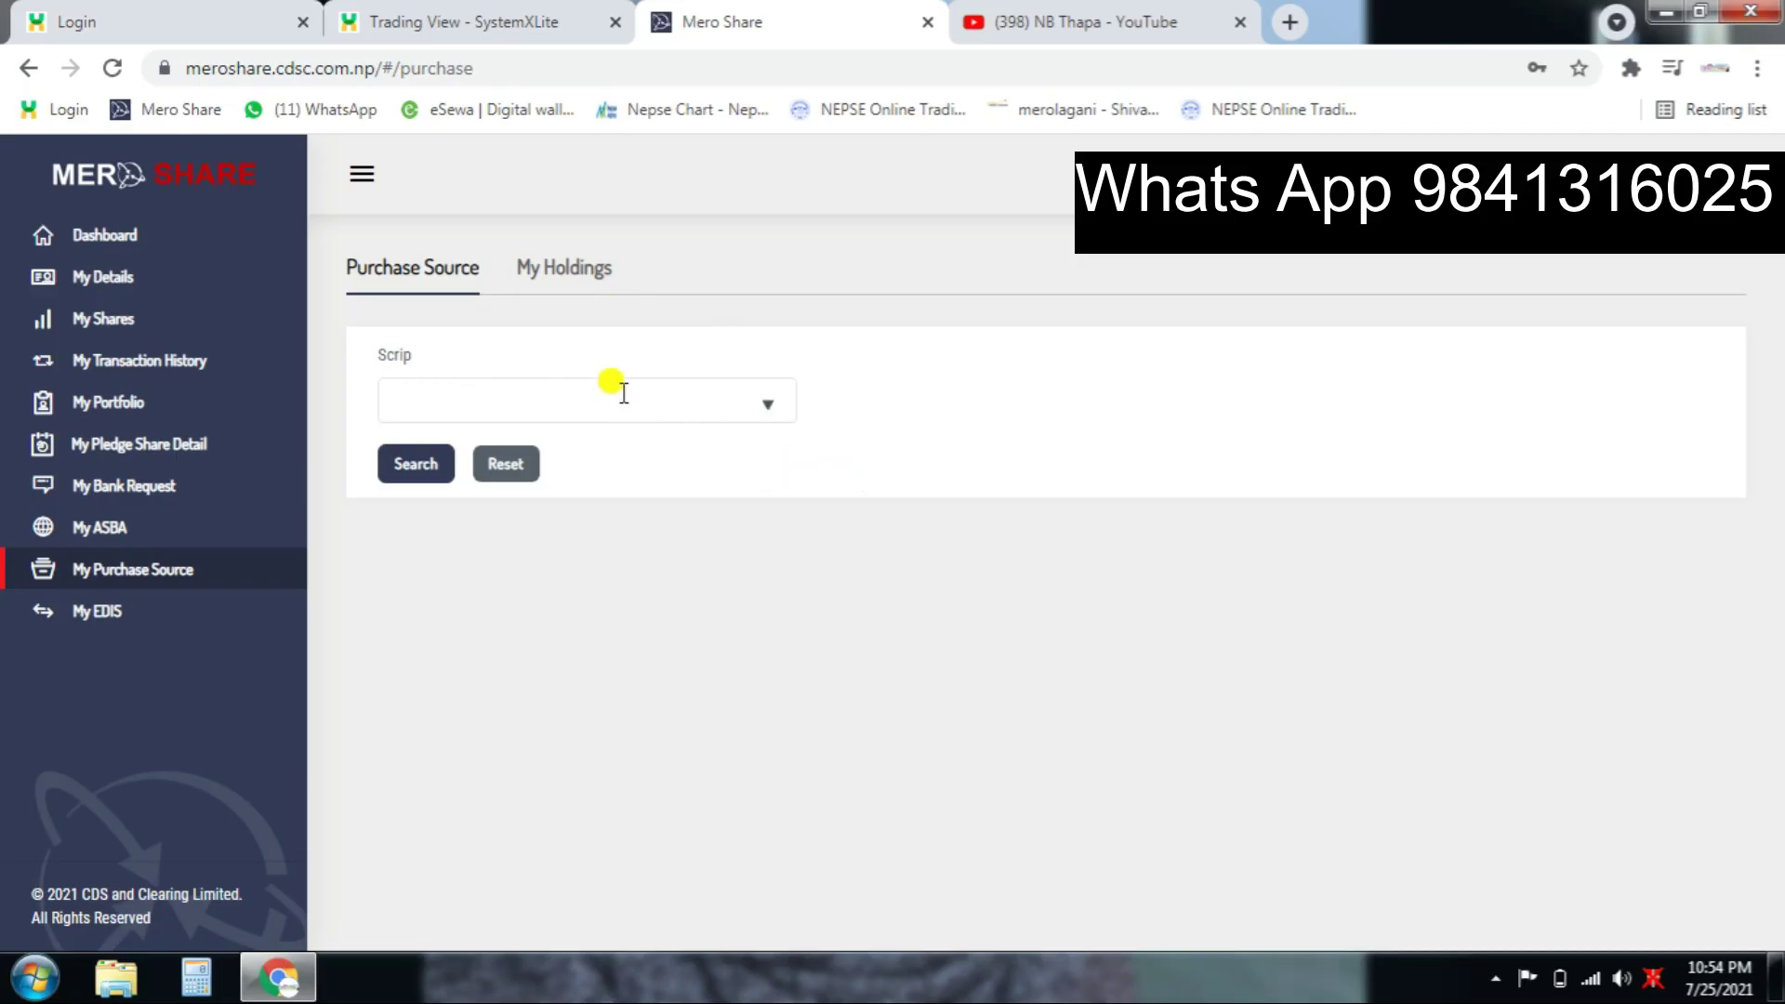
- Try to look up the AKPL scrip in My Holdings, and dismiss the antivirus notice
left_click(569, 270)
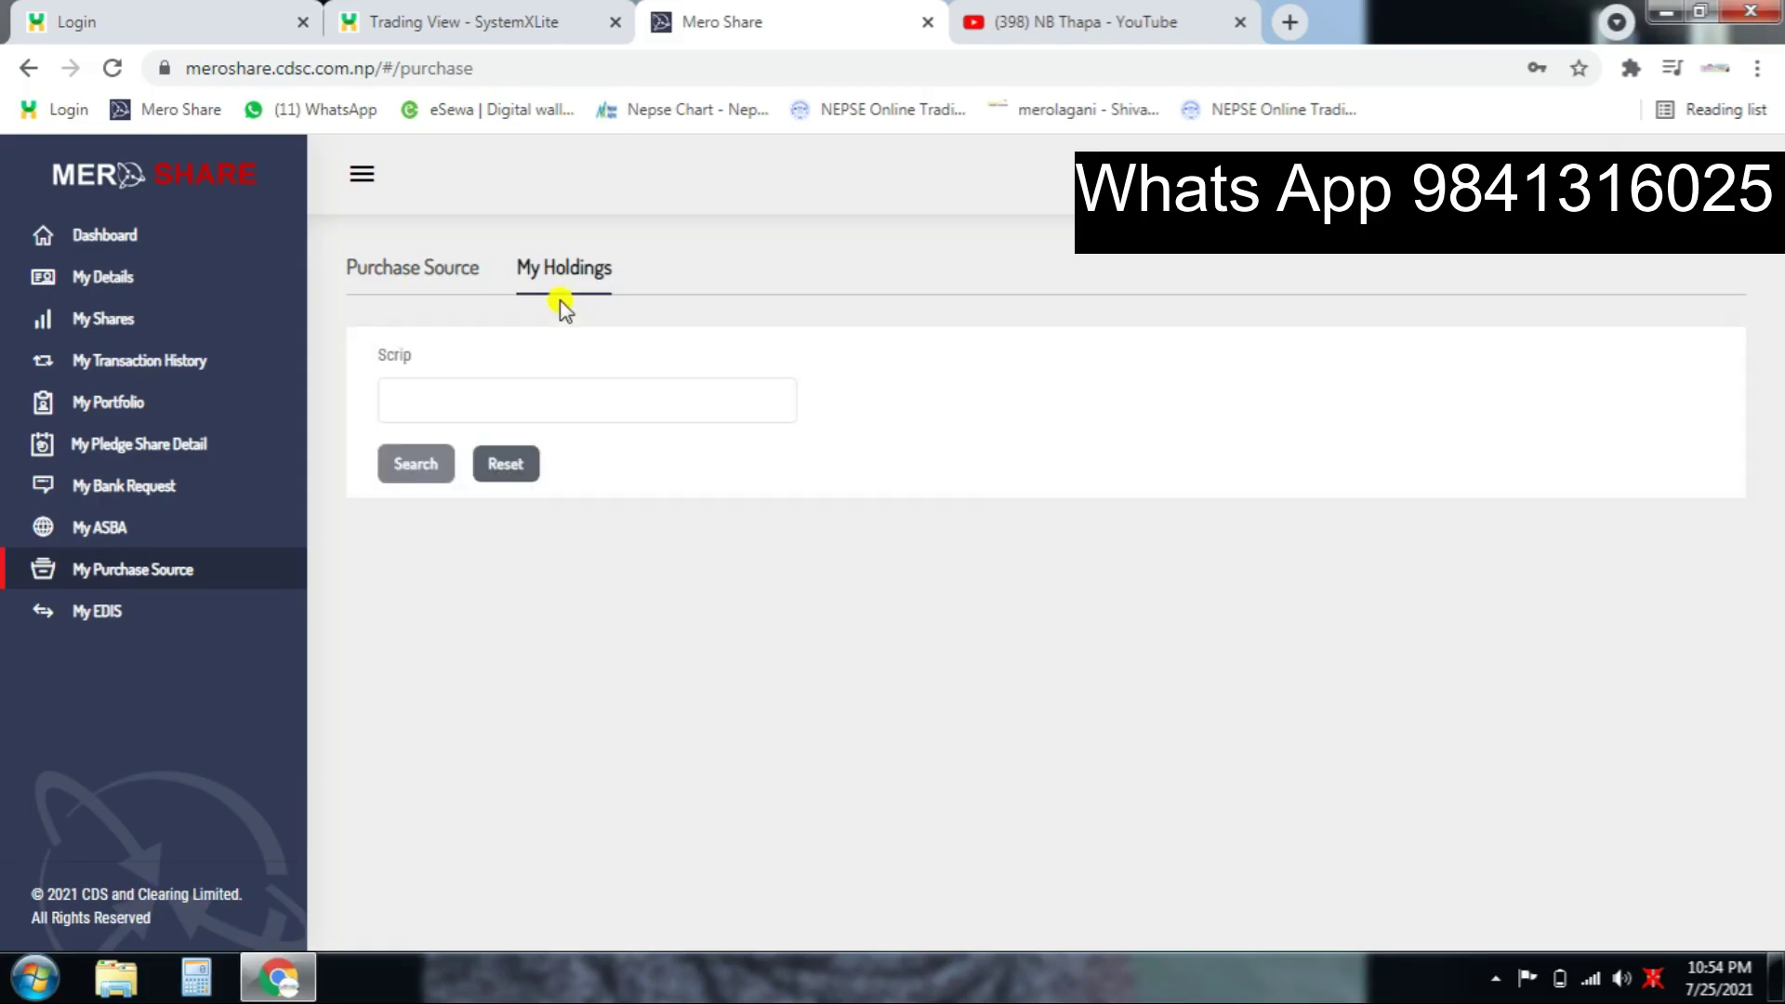
left_click(462, 401)
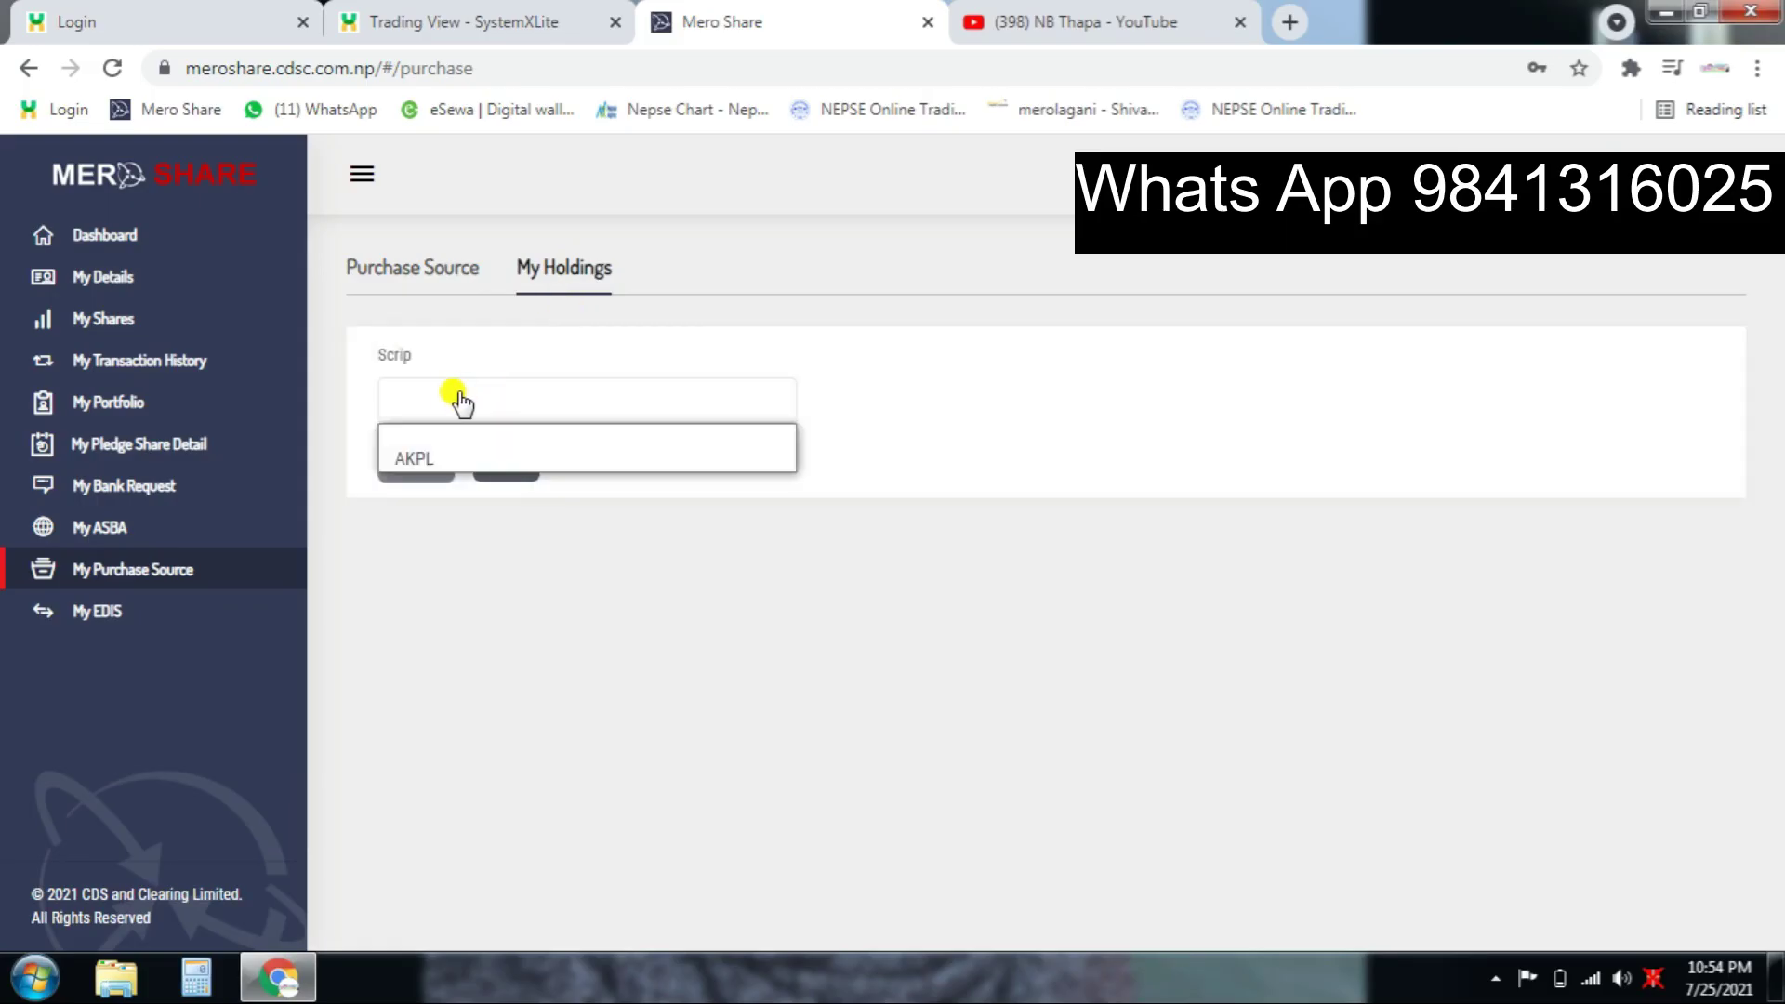
left_click(450, 458)
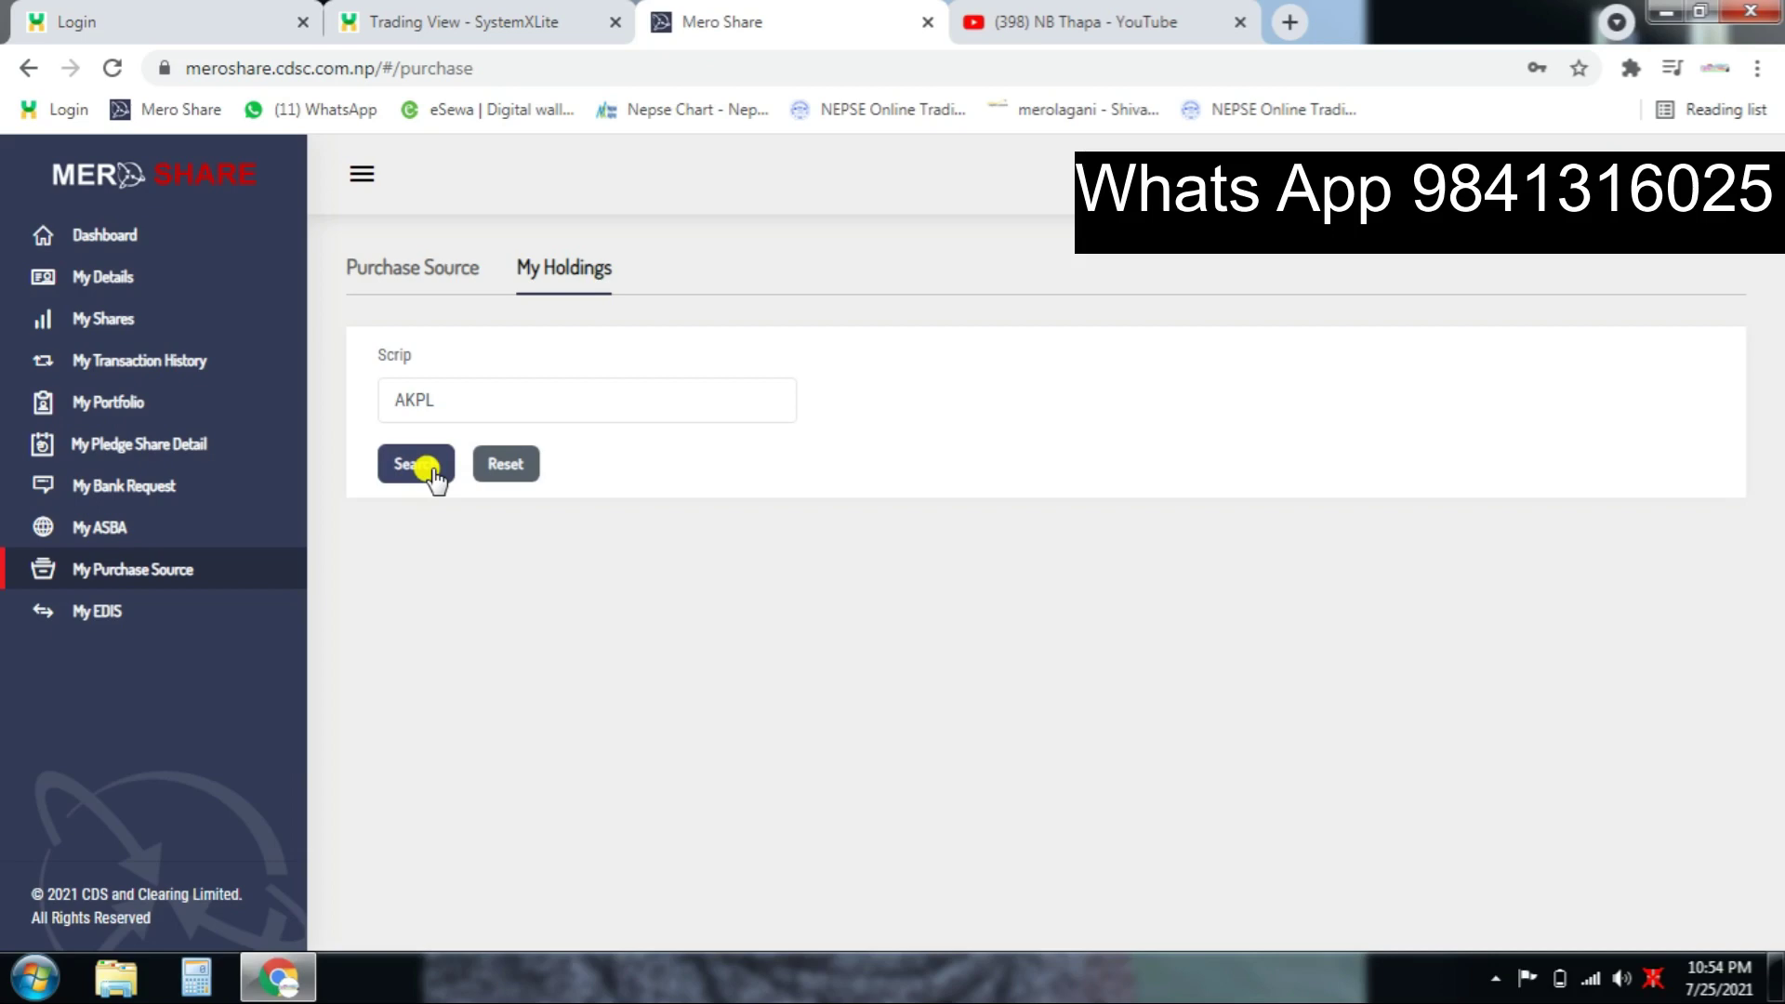
left_click(428, 468)
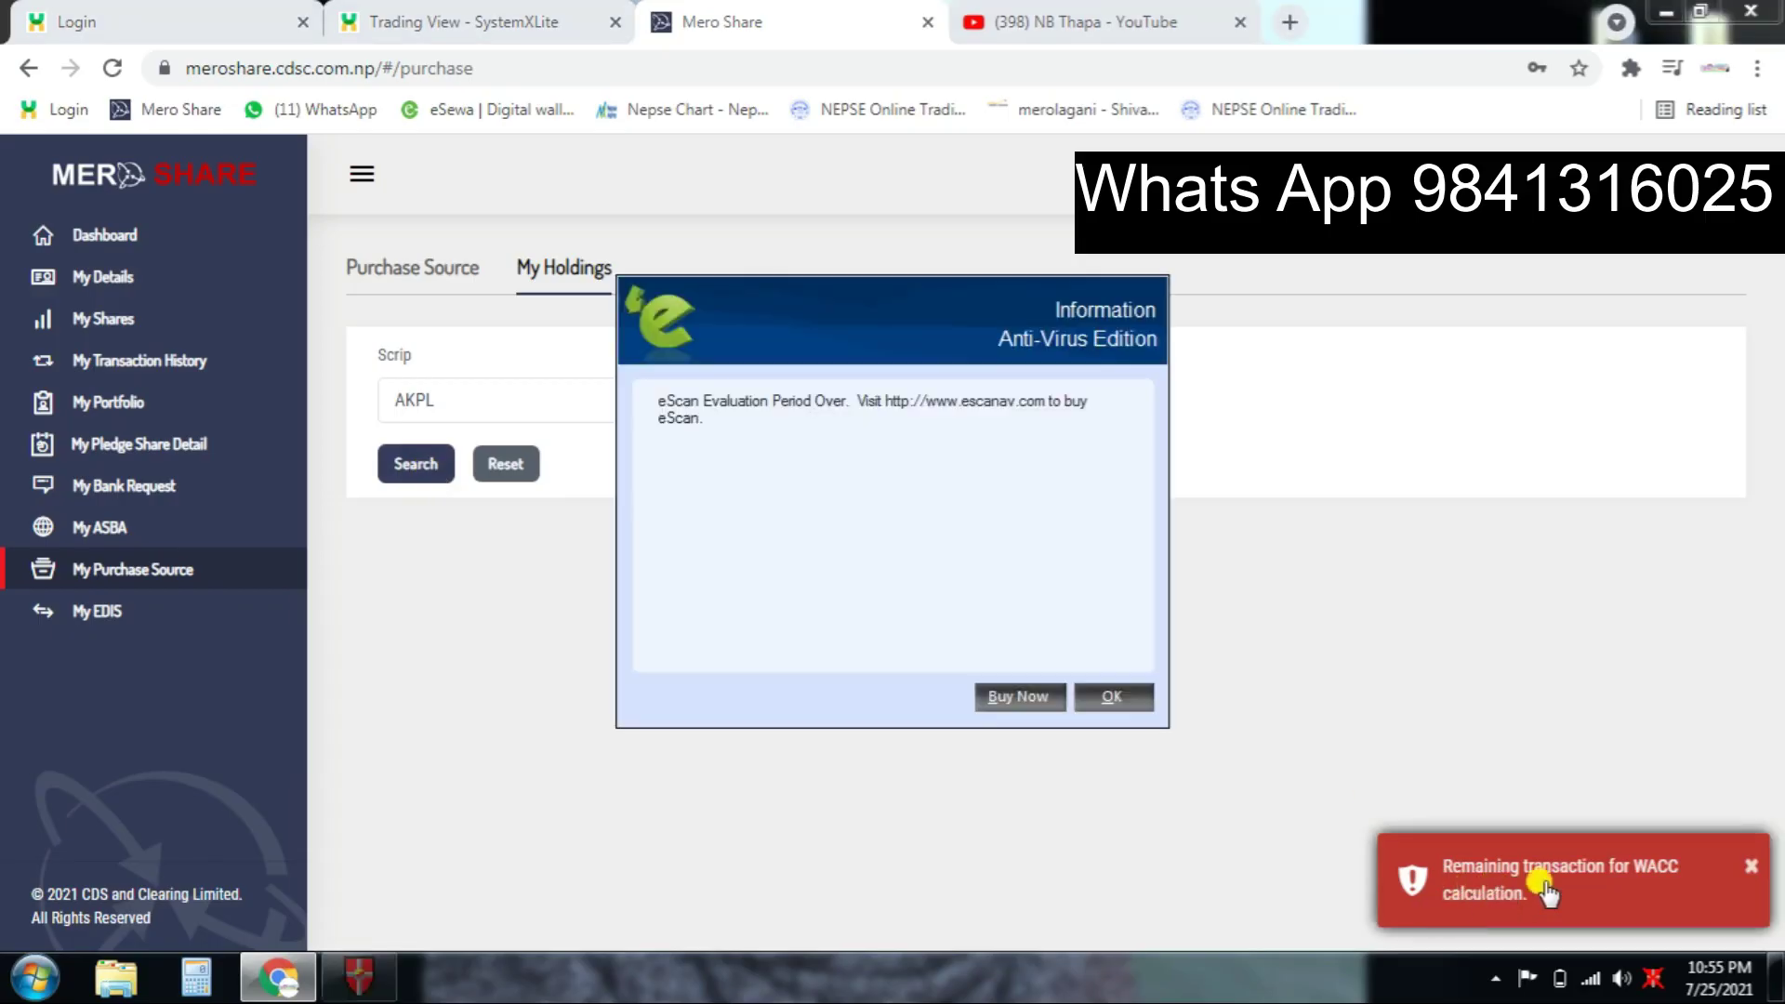
left_click(1111, 704)
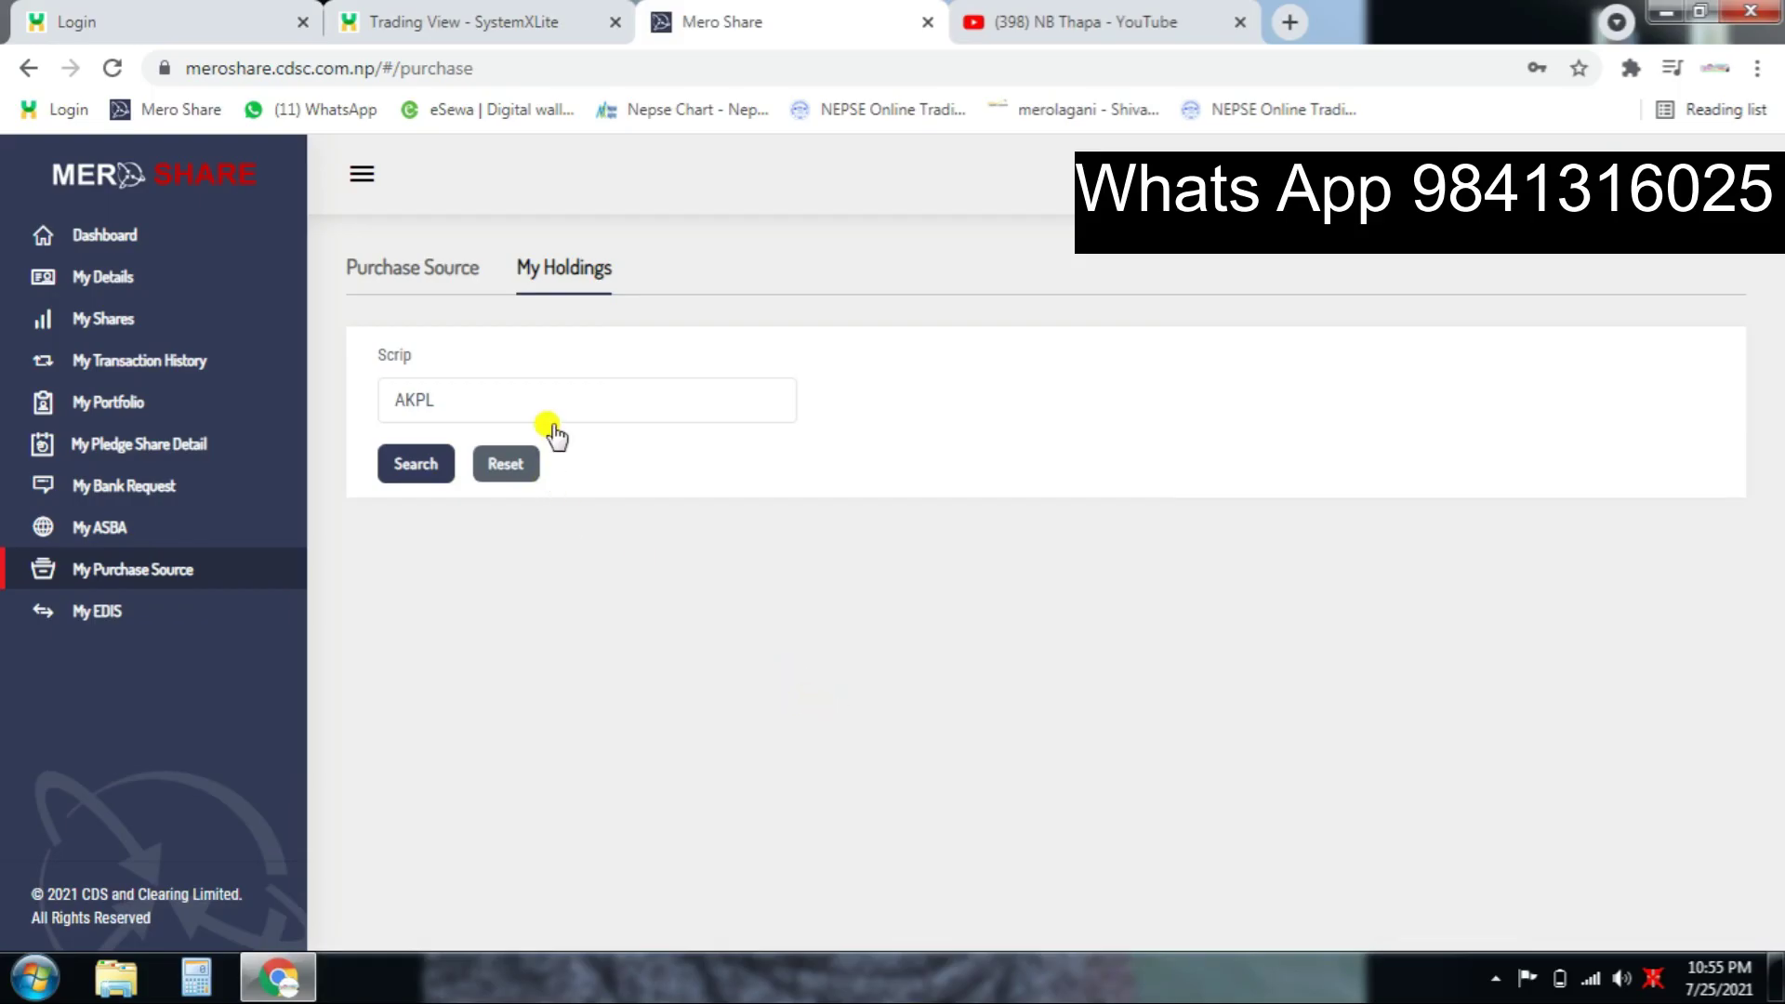
- Search the Purchase Source records for the AKPL scrip, down to its pending transactions
left_click(407, 274)
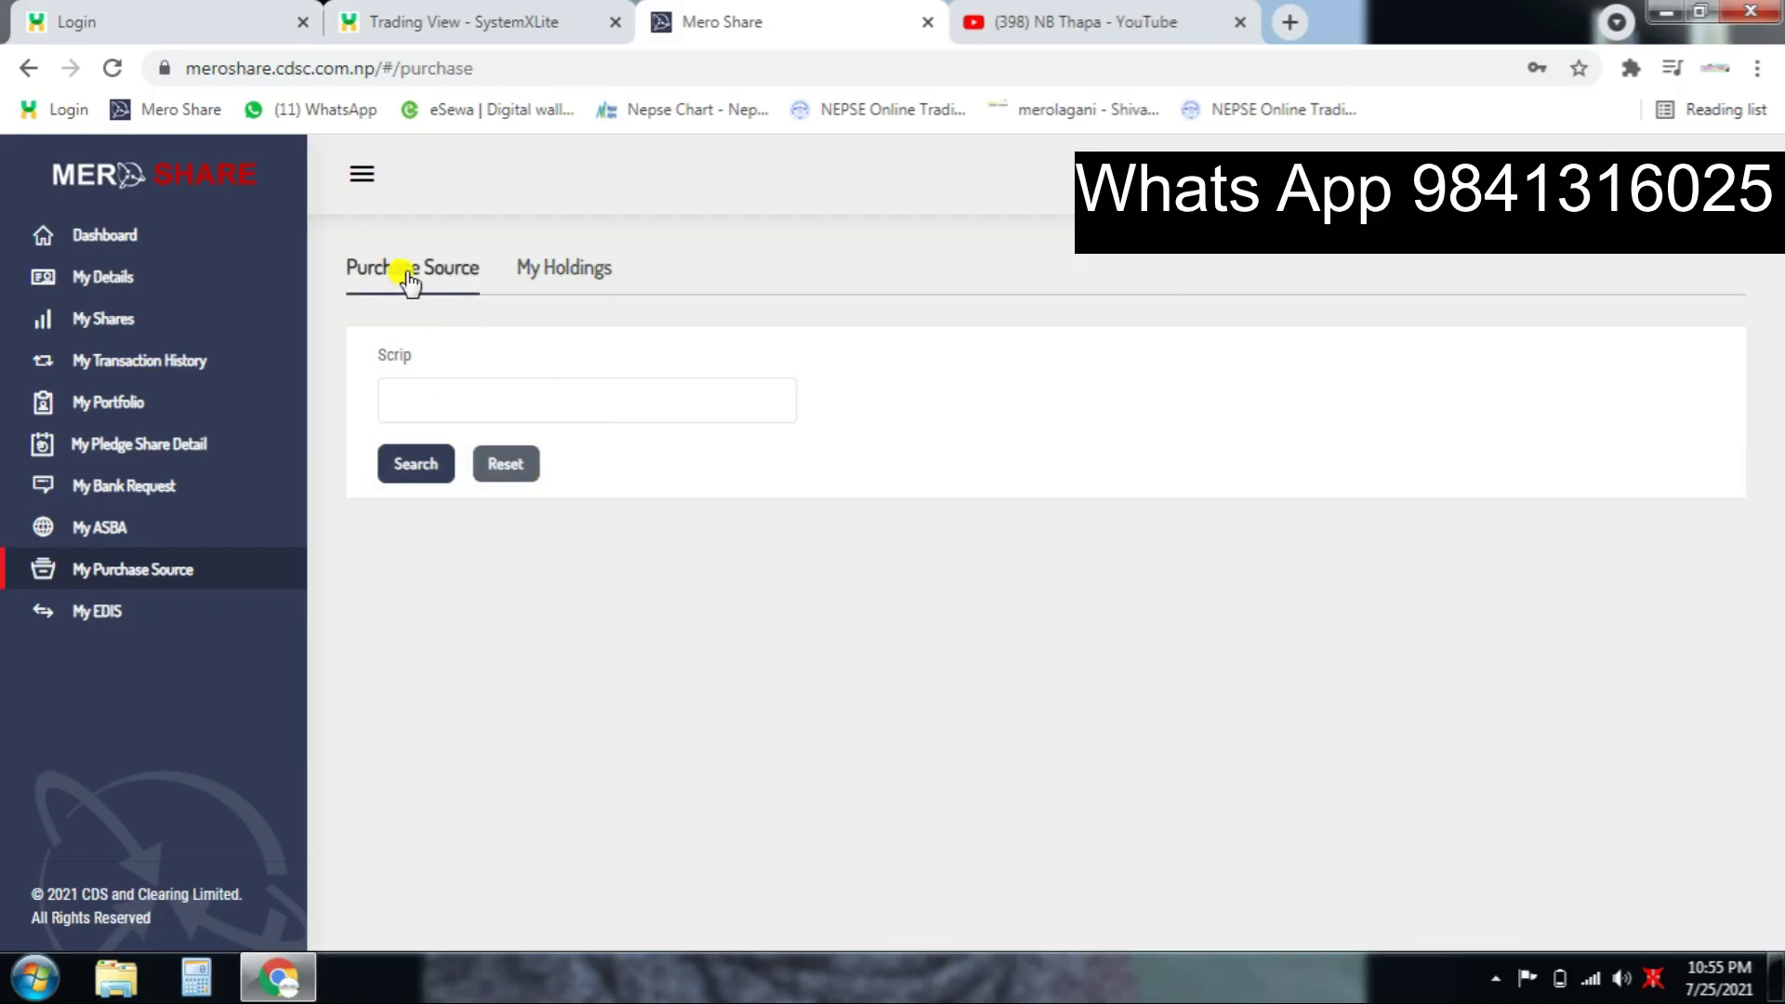
left_click(448, 383)
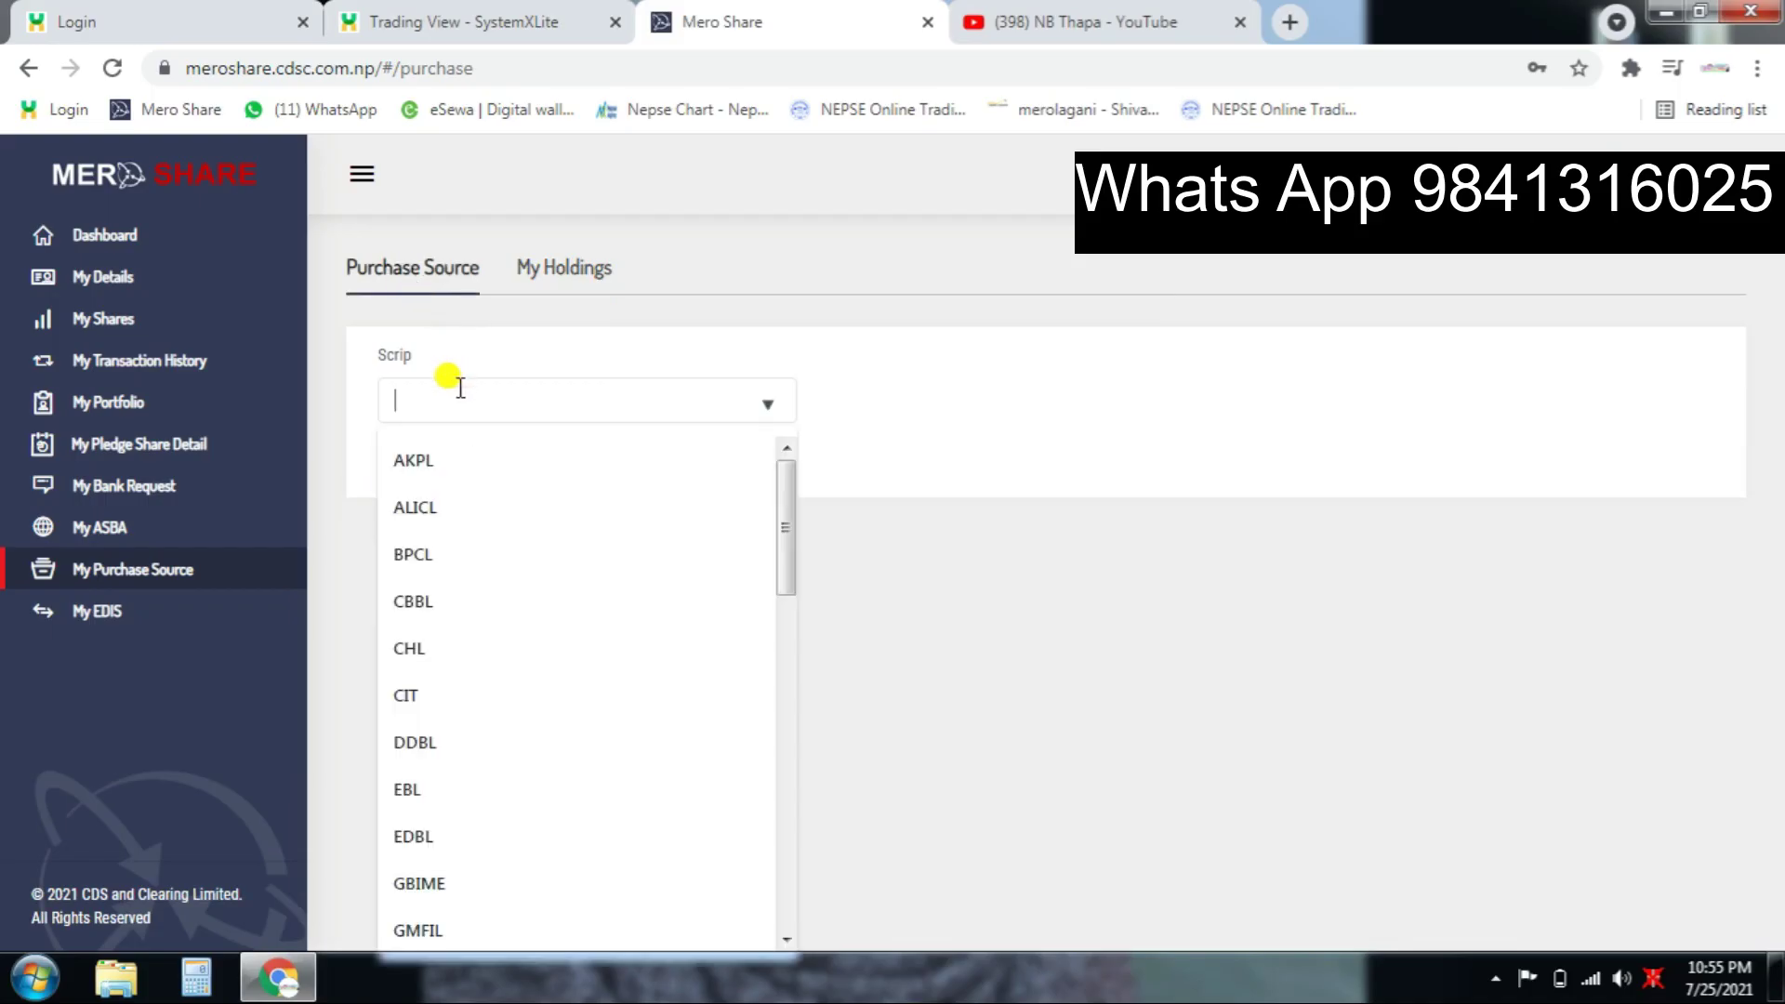
left_click(448, 465)
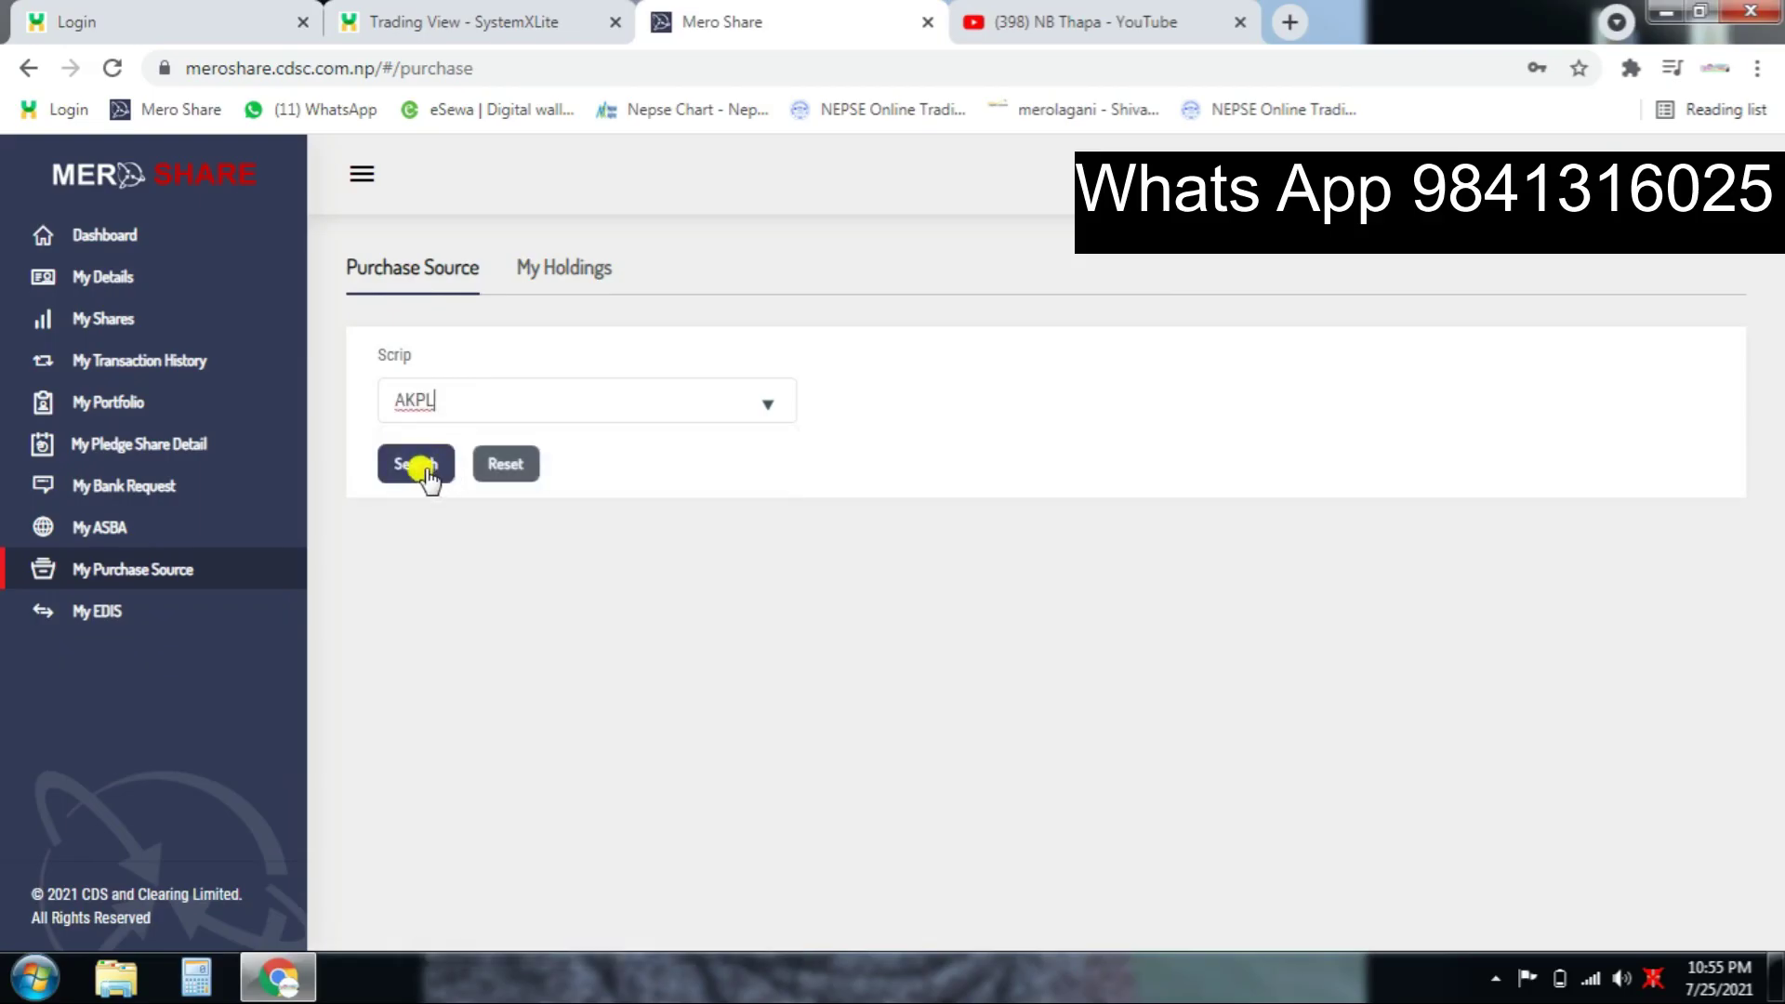
left_click(420, 465)
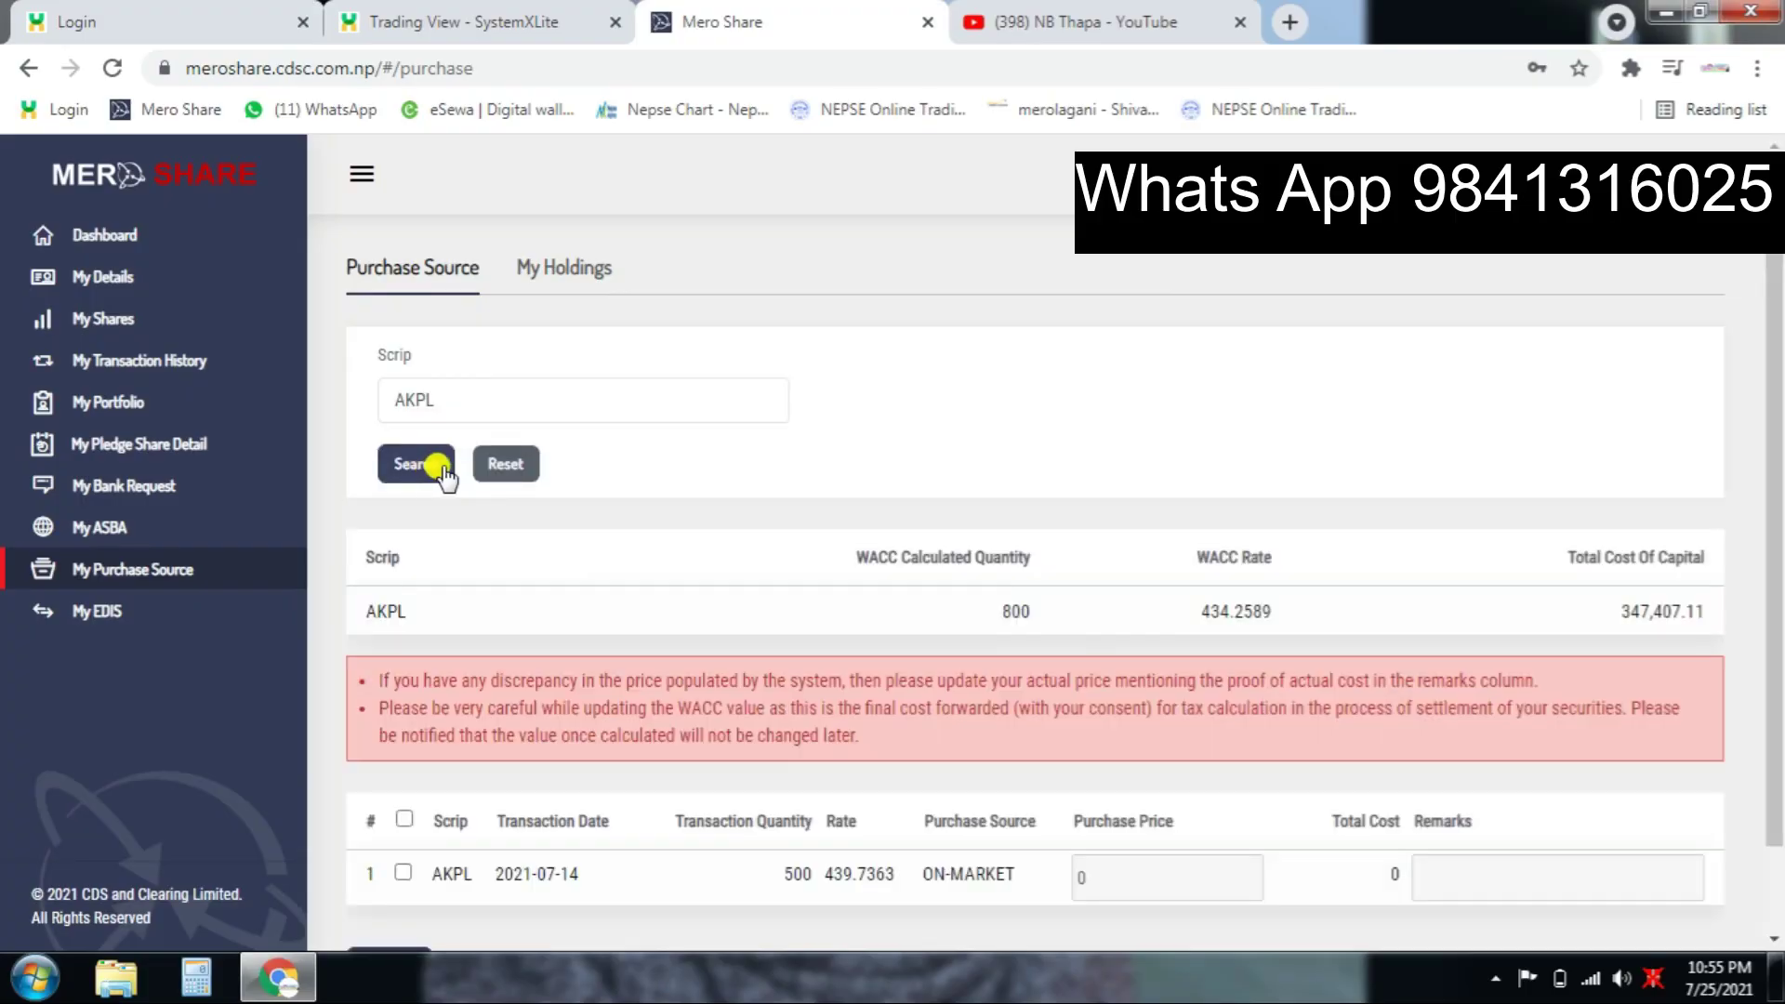
left_click_drag(1652, 558, 1762, 507)
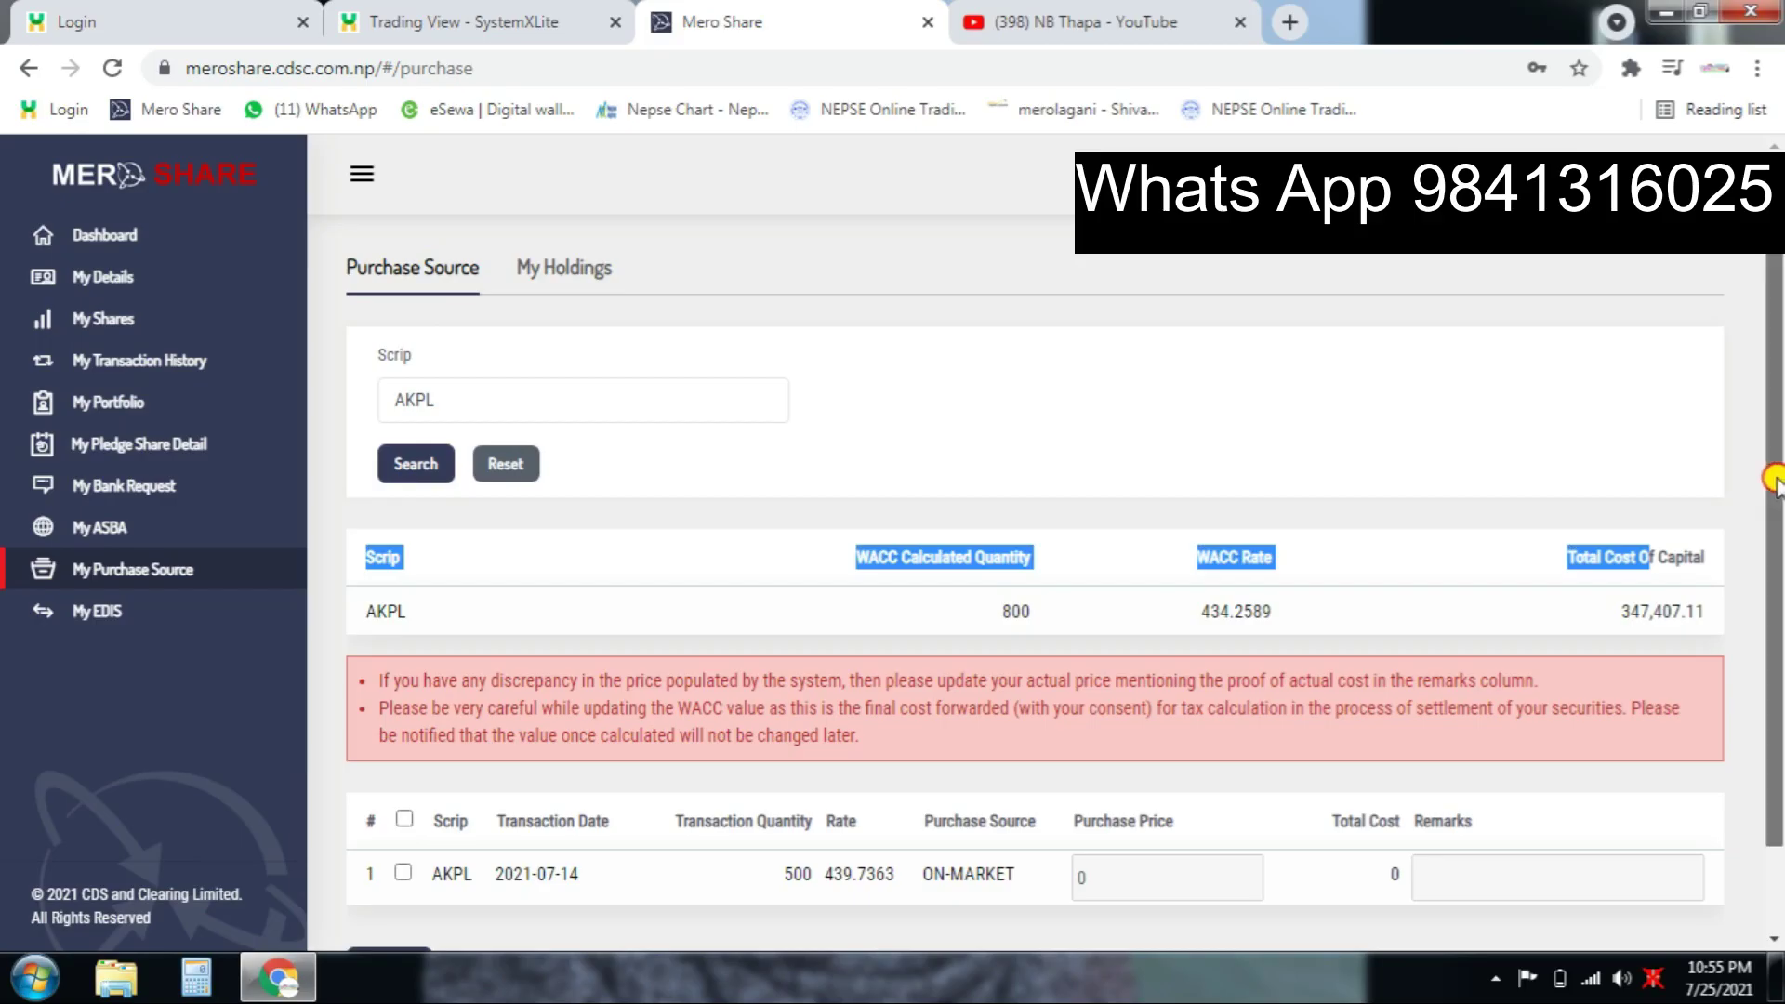
scroll(1776, 528, "down", 1)
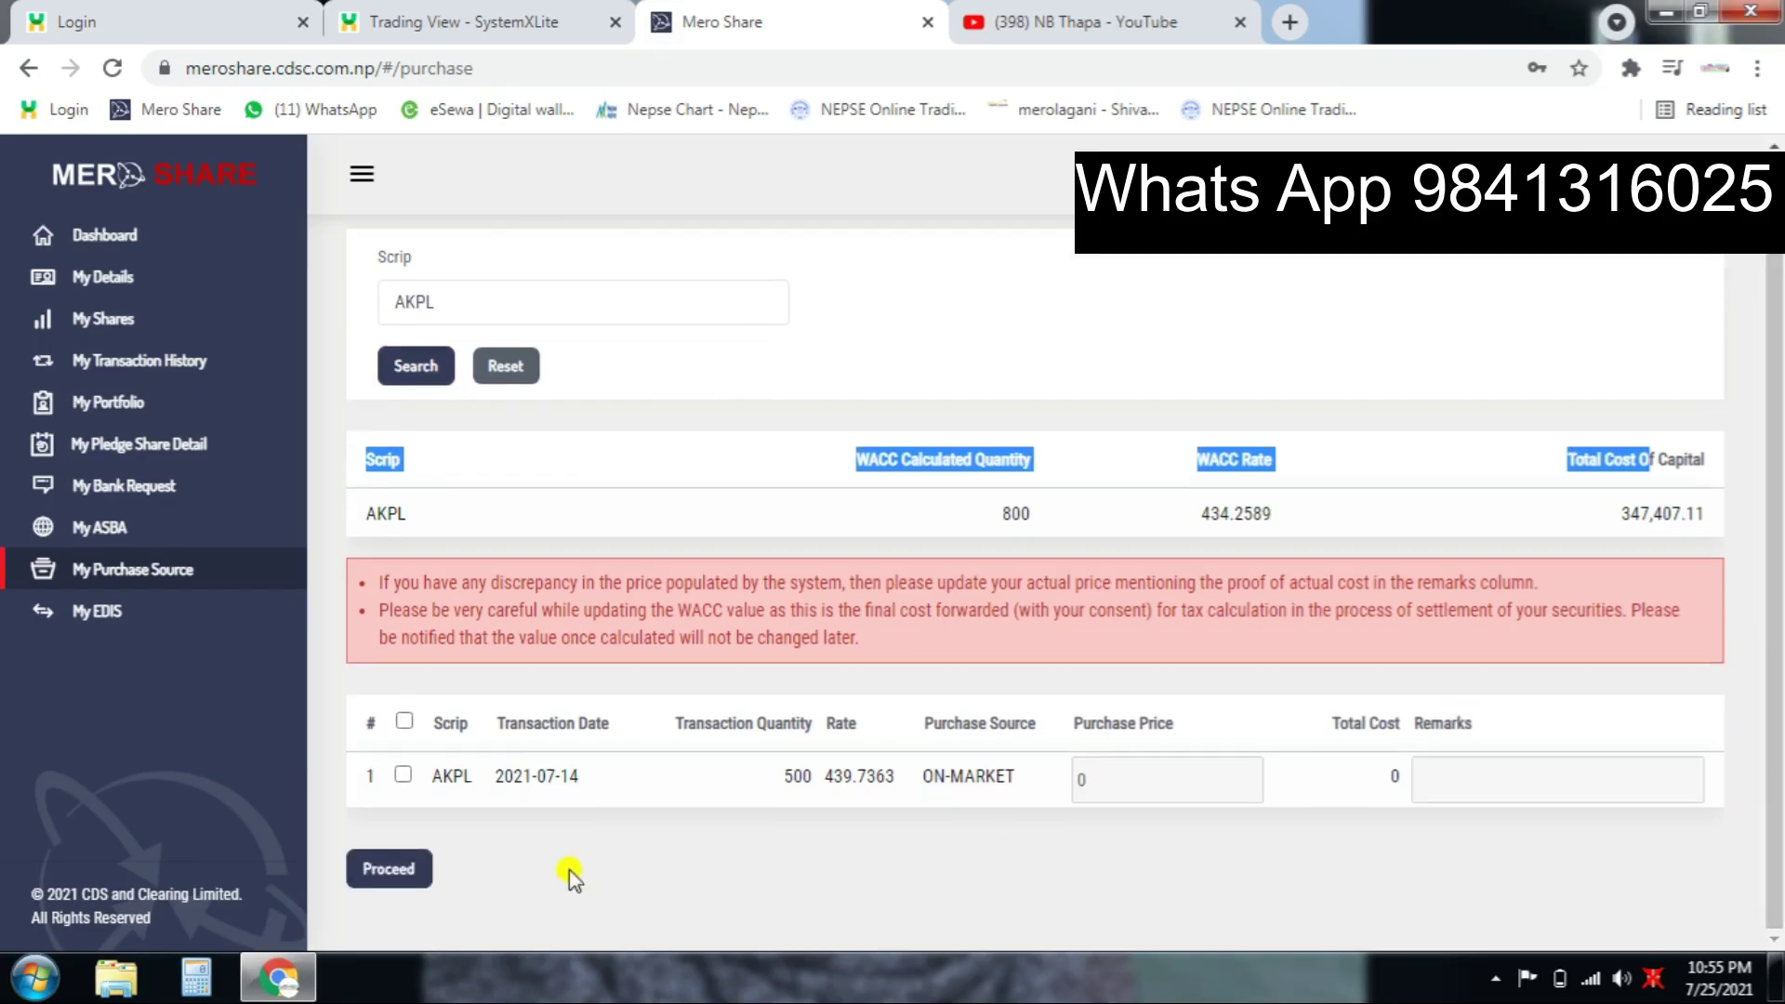
left_click(569, 869)
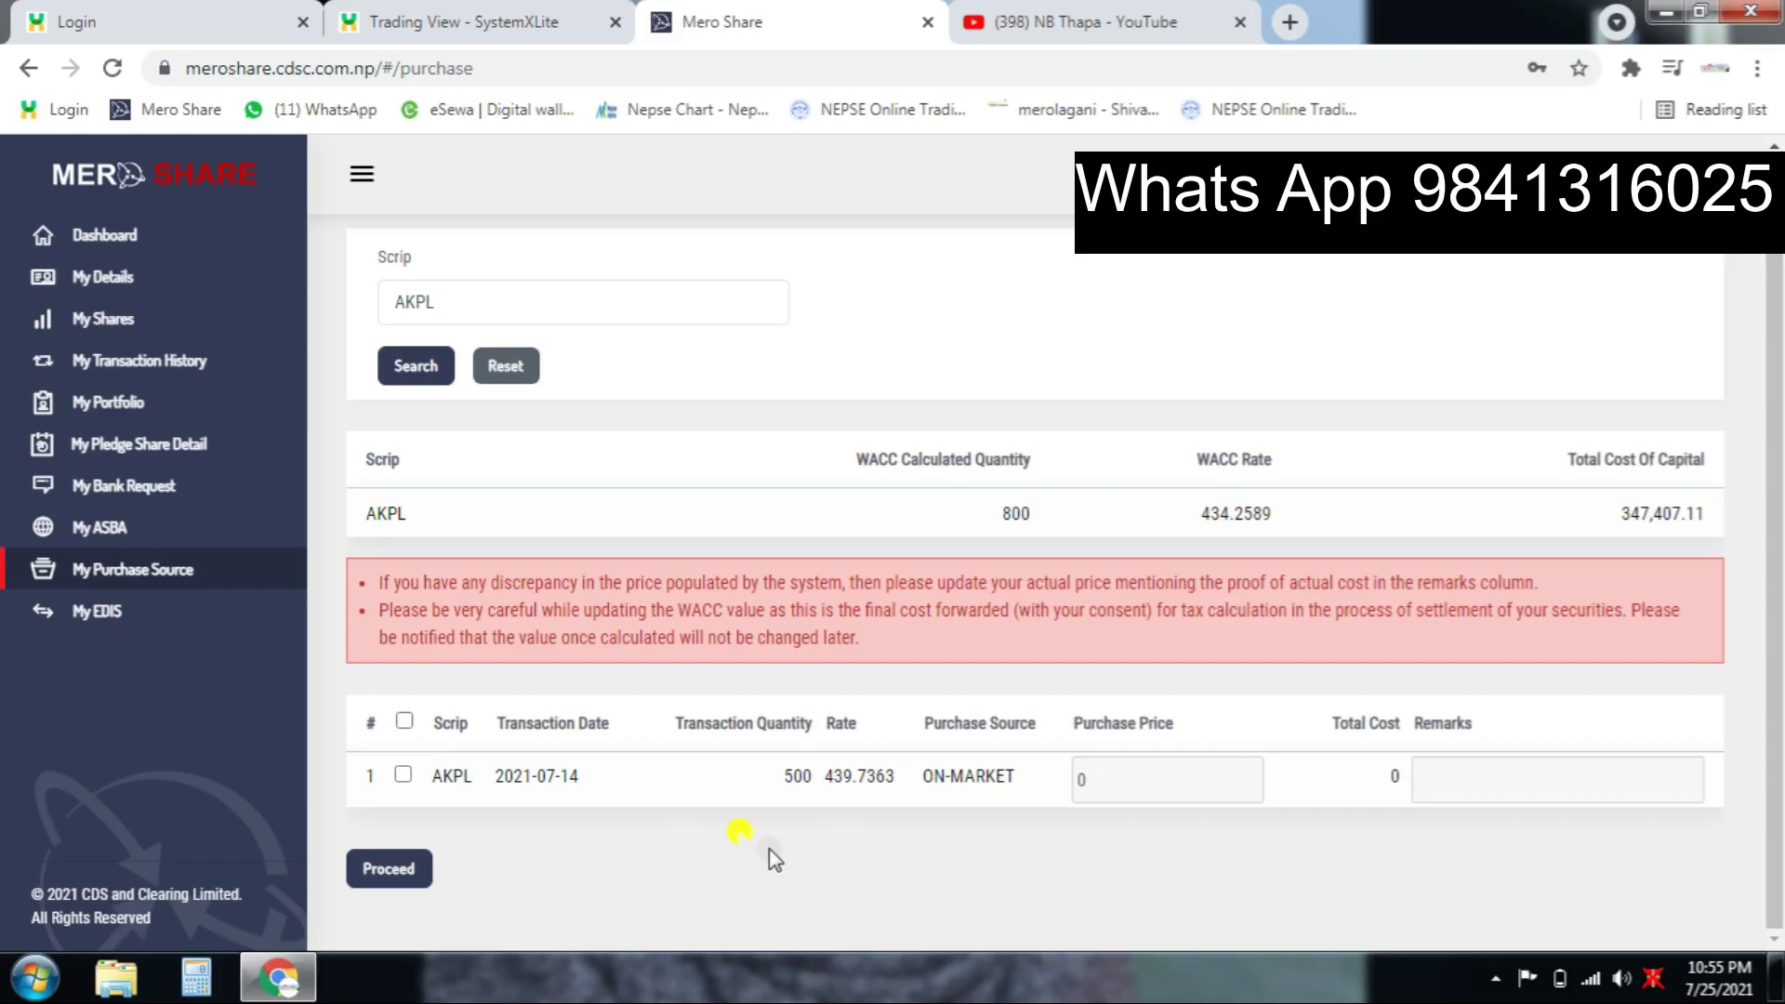
- Submit the AKPL transaction of 2021-07-14 for WACC calculation at a purchase price of 439.7363, accepting the price declaration
left_click(401, 777)
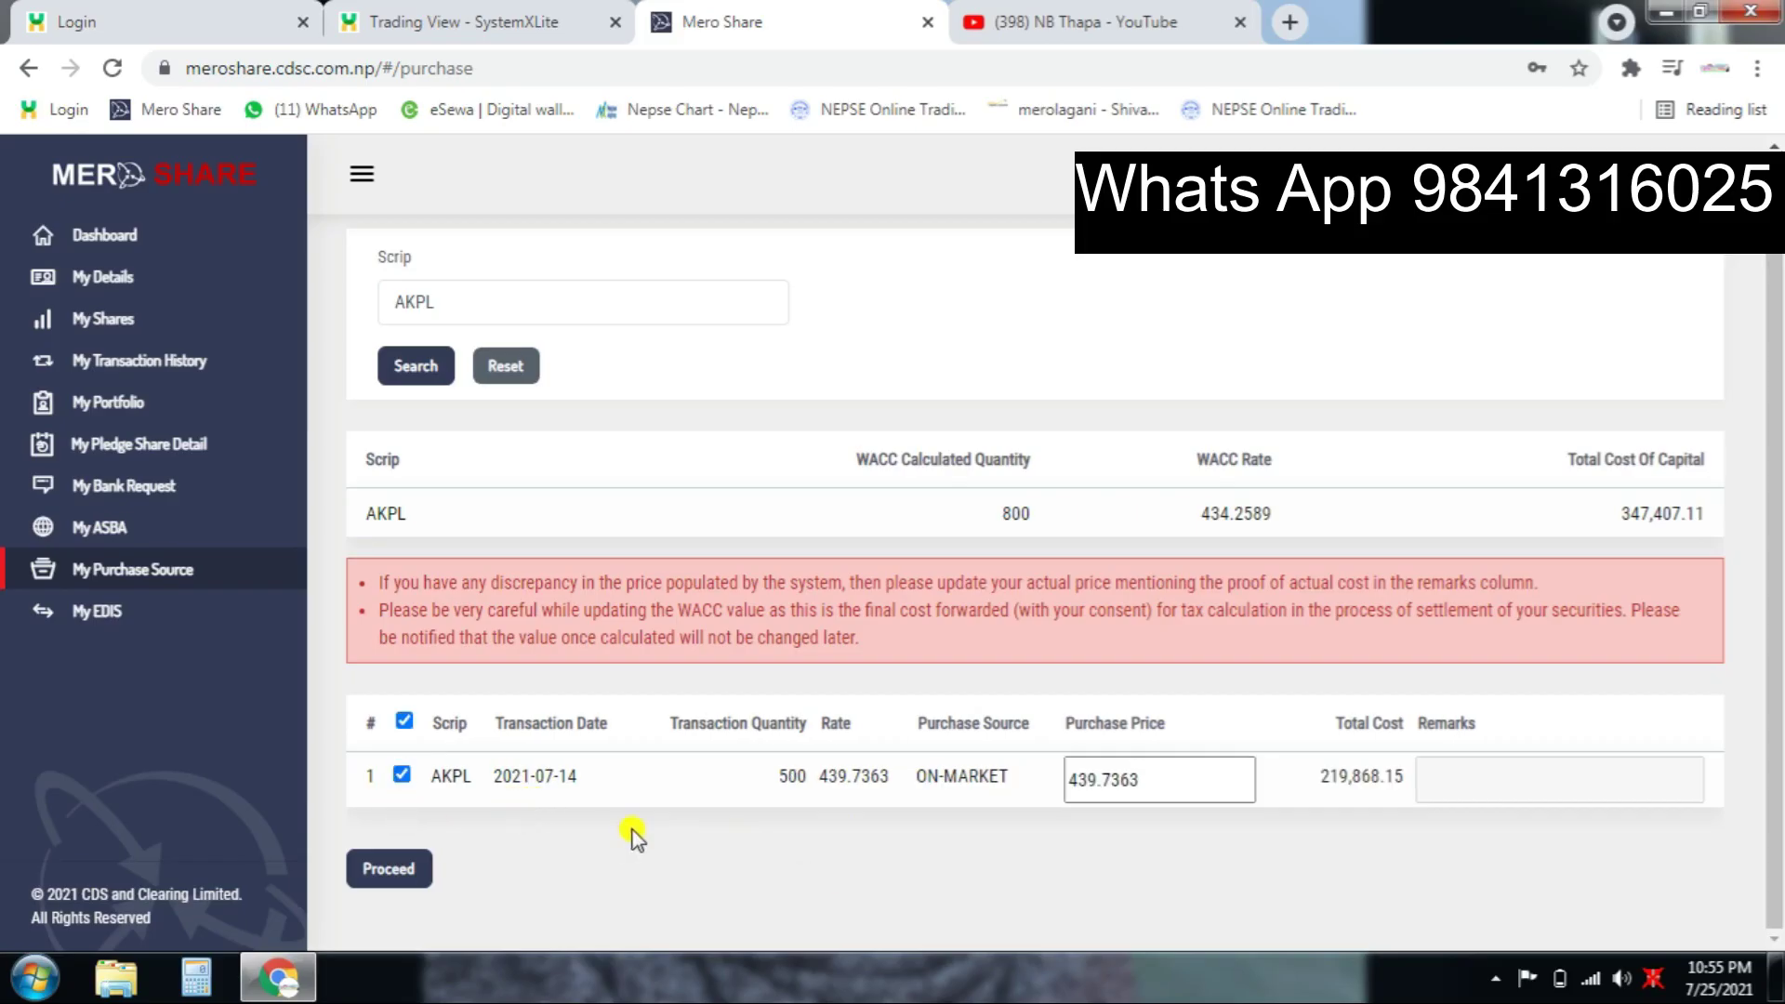
left_click(1088, 792)
left_click(407, 871)
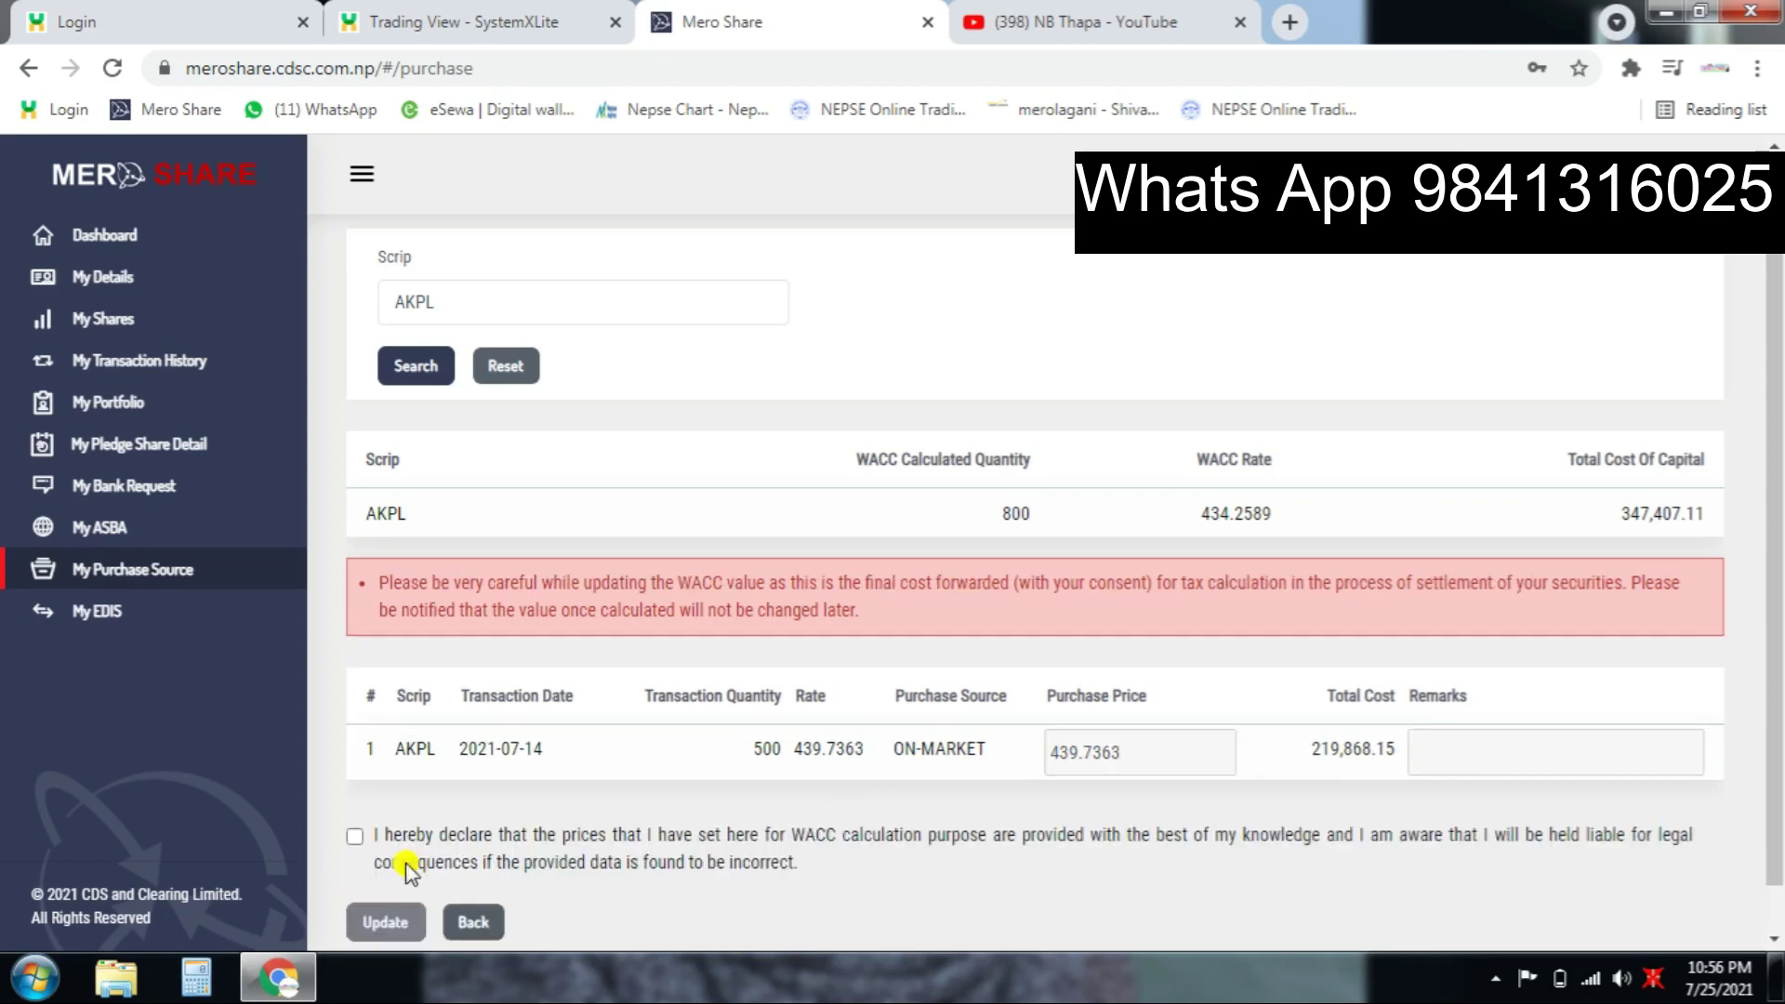
left_click(358, 838)
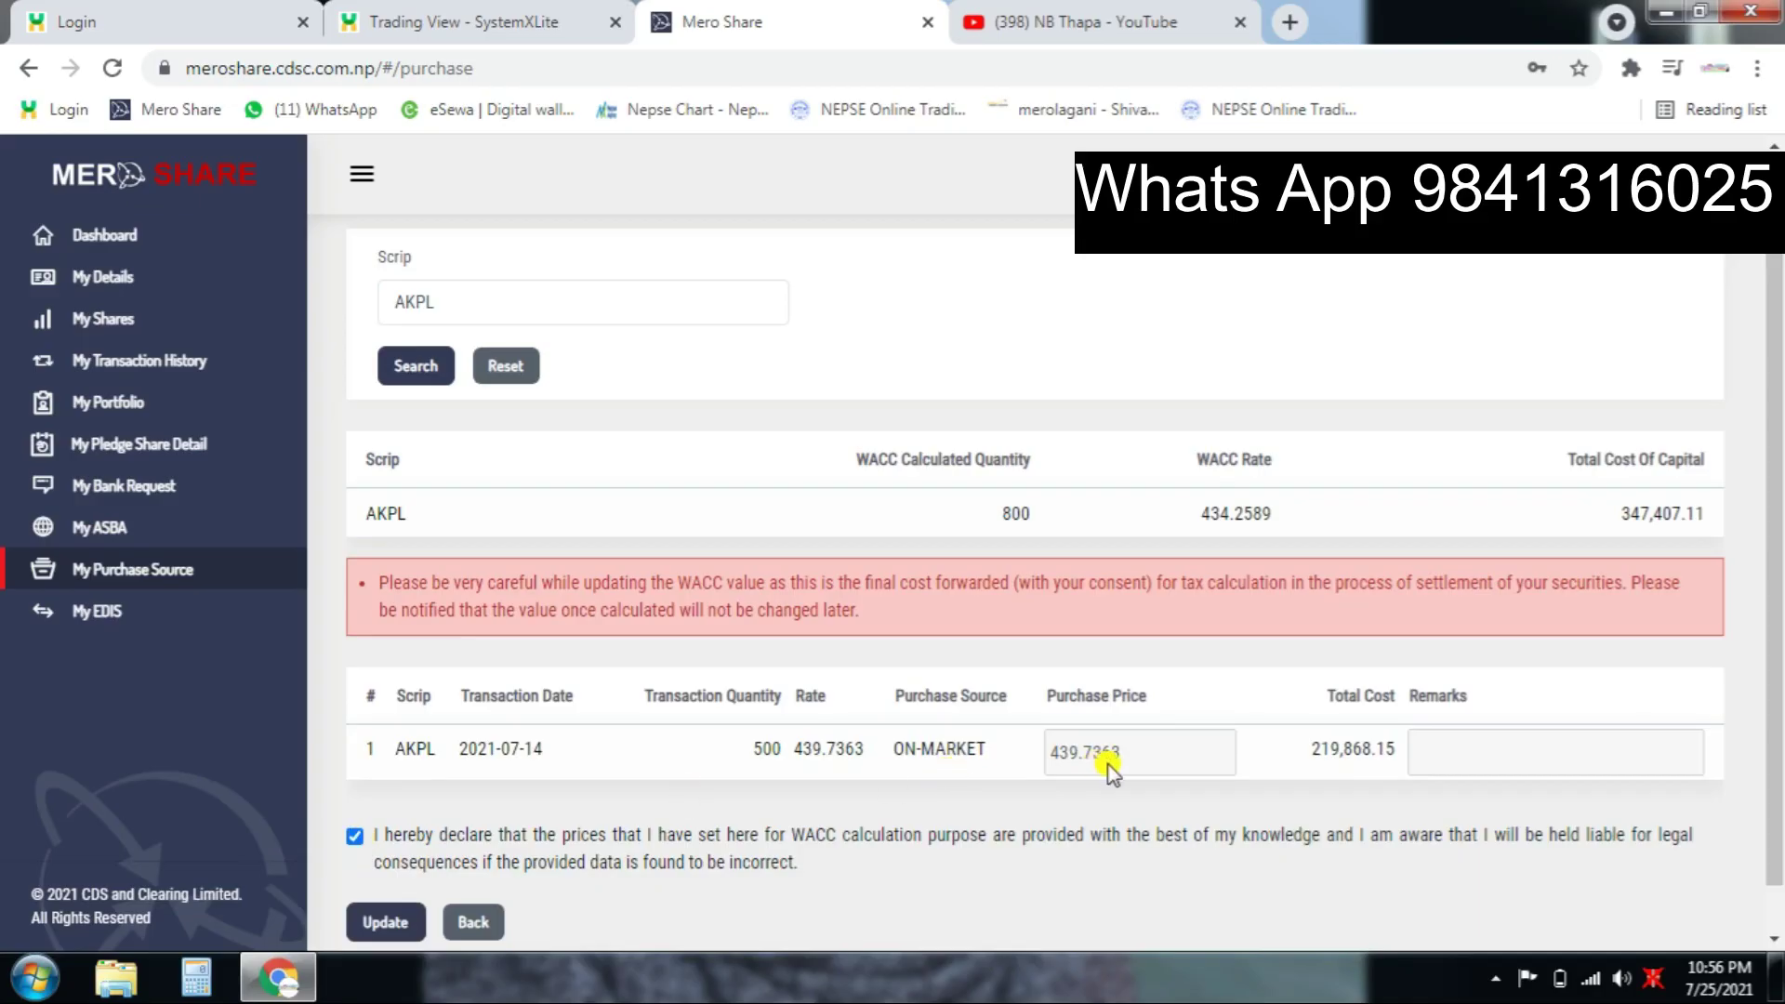
left_click(384, 924)
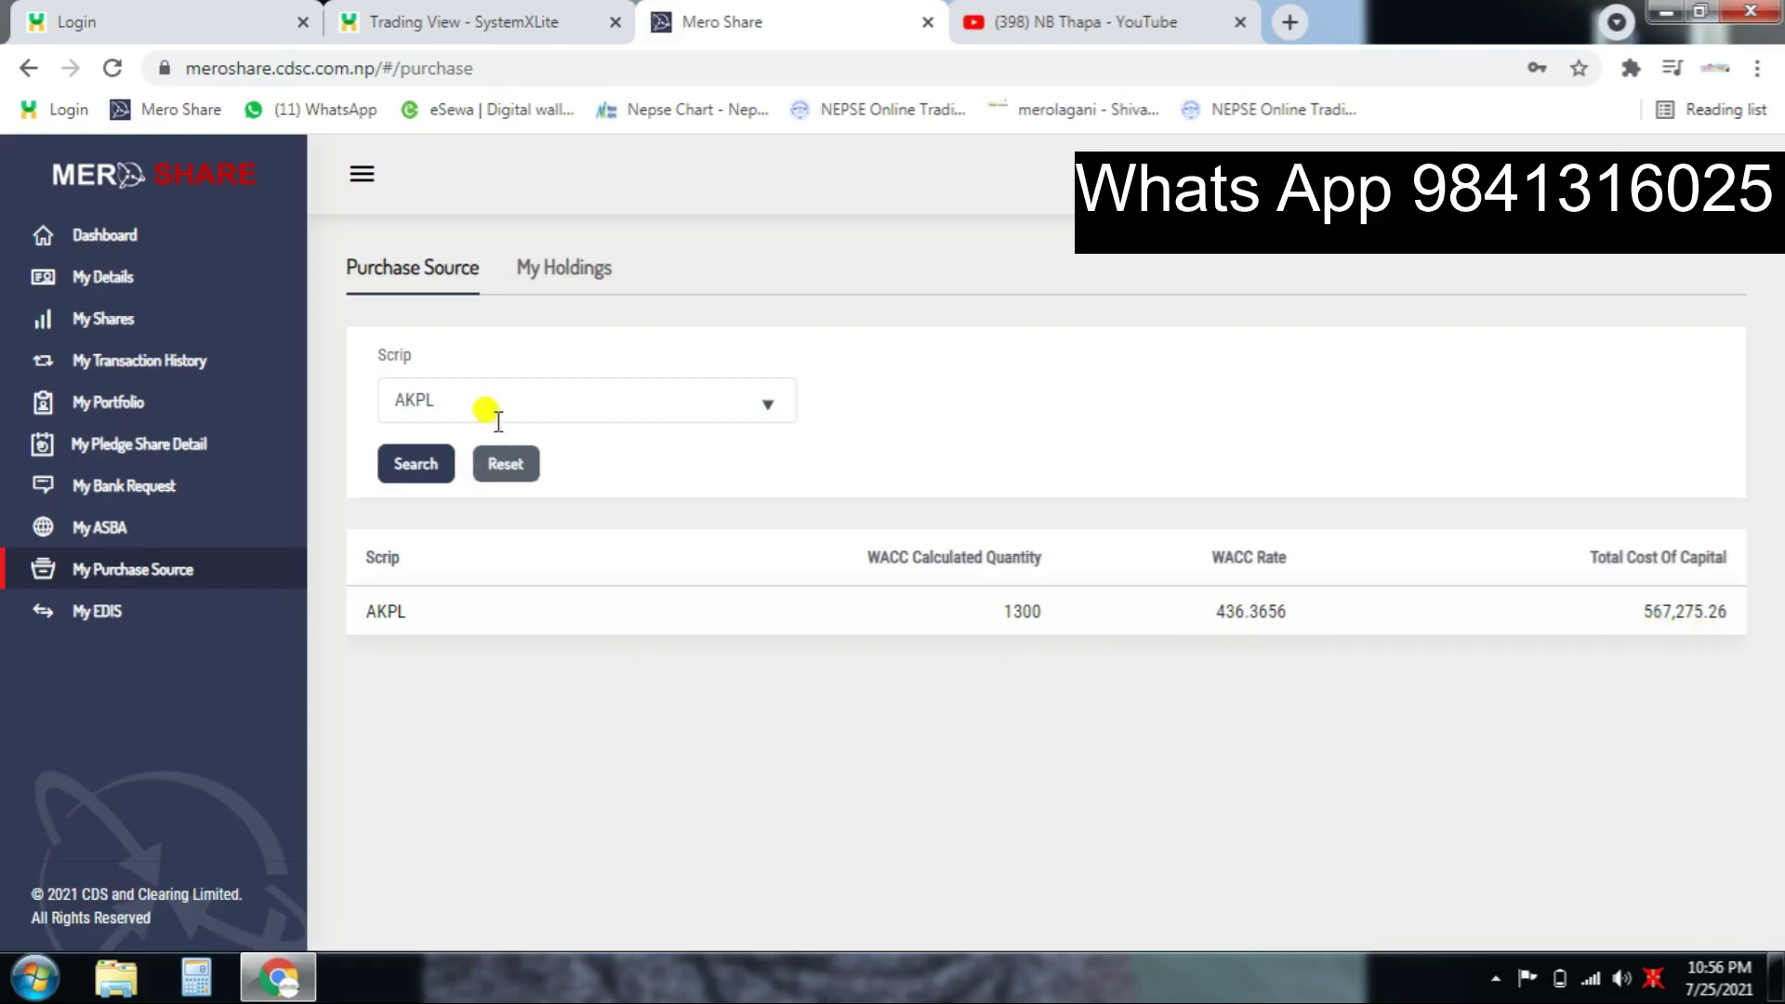
- Search My Holdings for the AKPL scrip, down to its individual holding entries
left_click(575, 271)
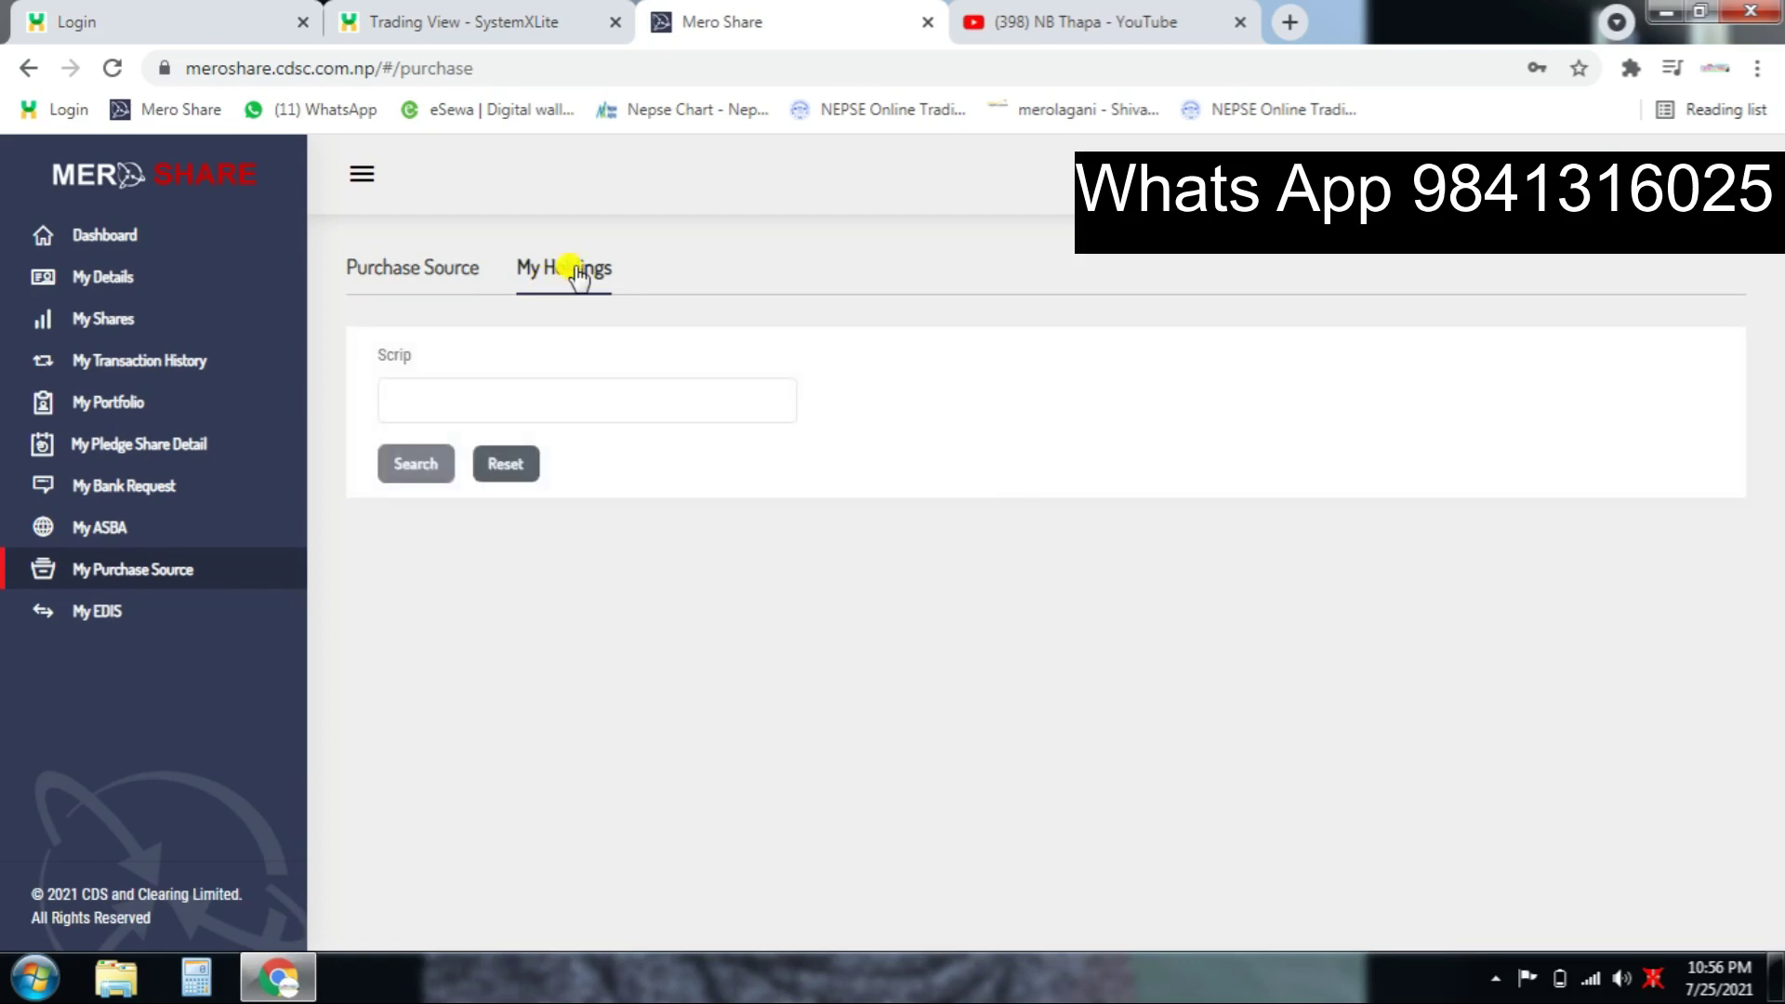
left_click(435, 407)
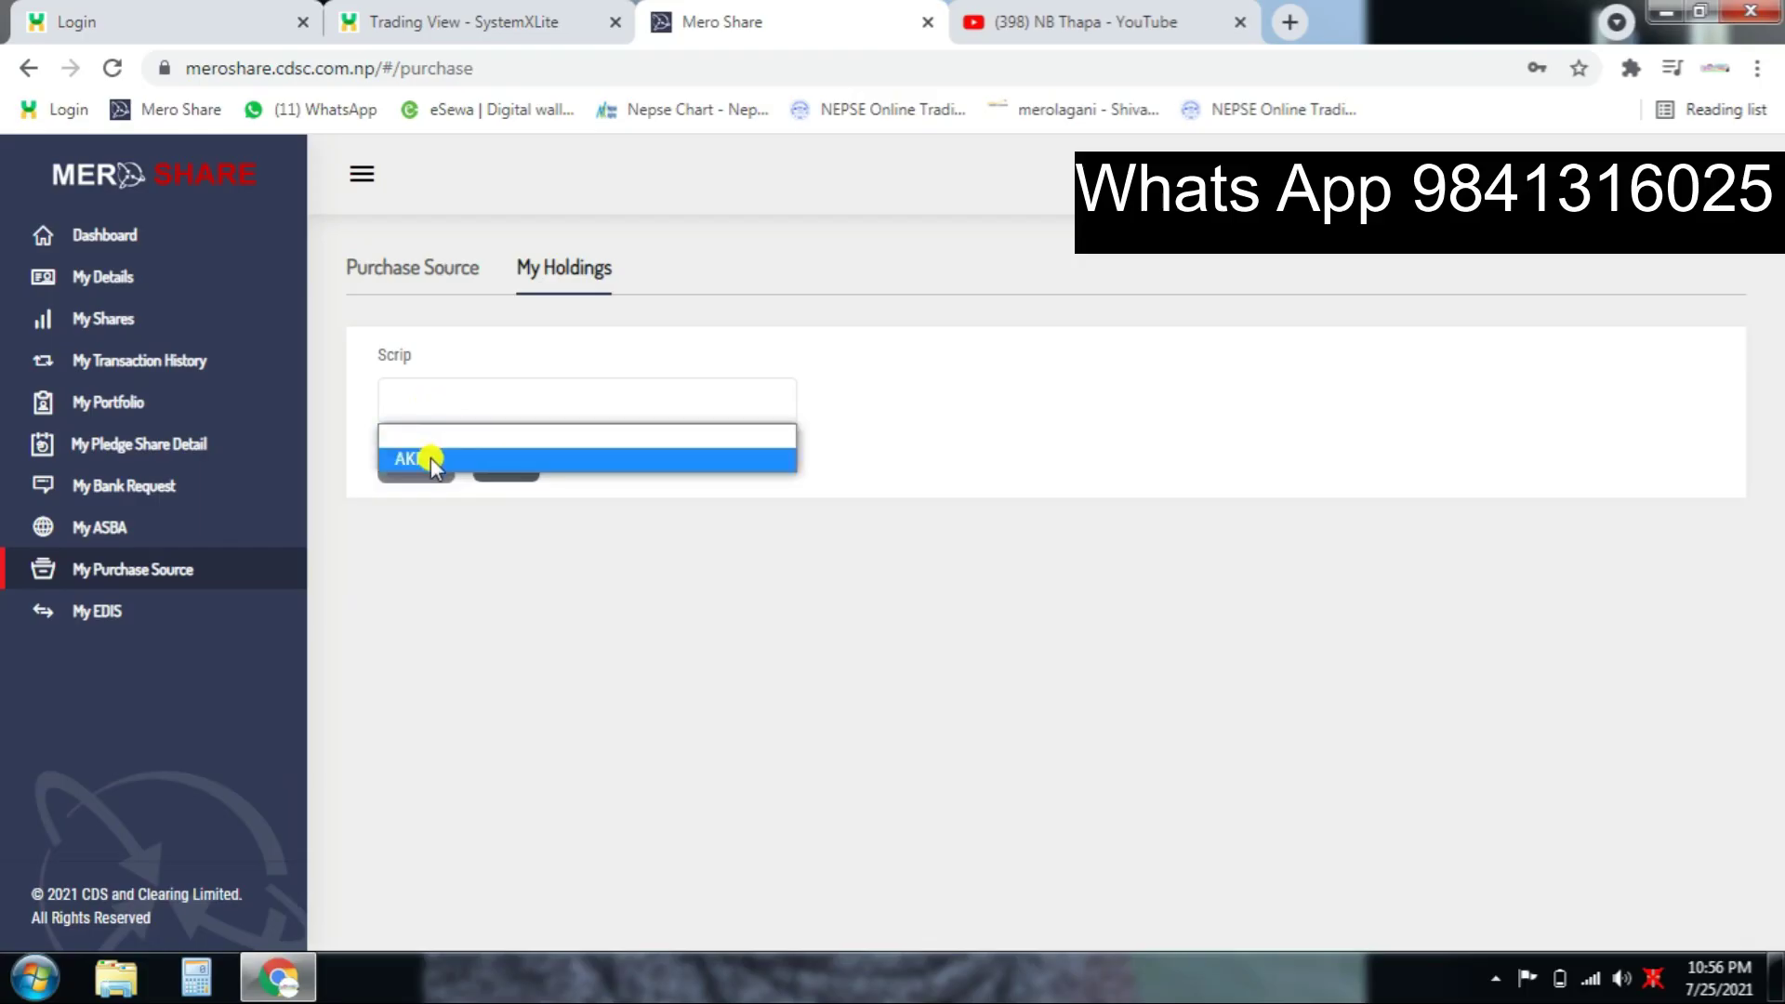
left_click(431, 458)
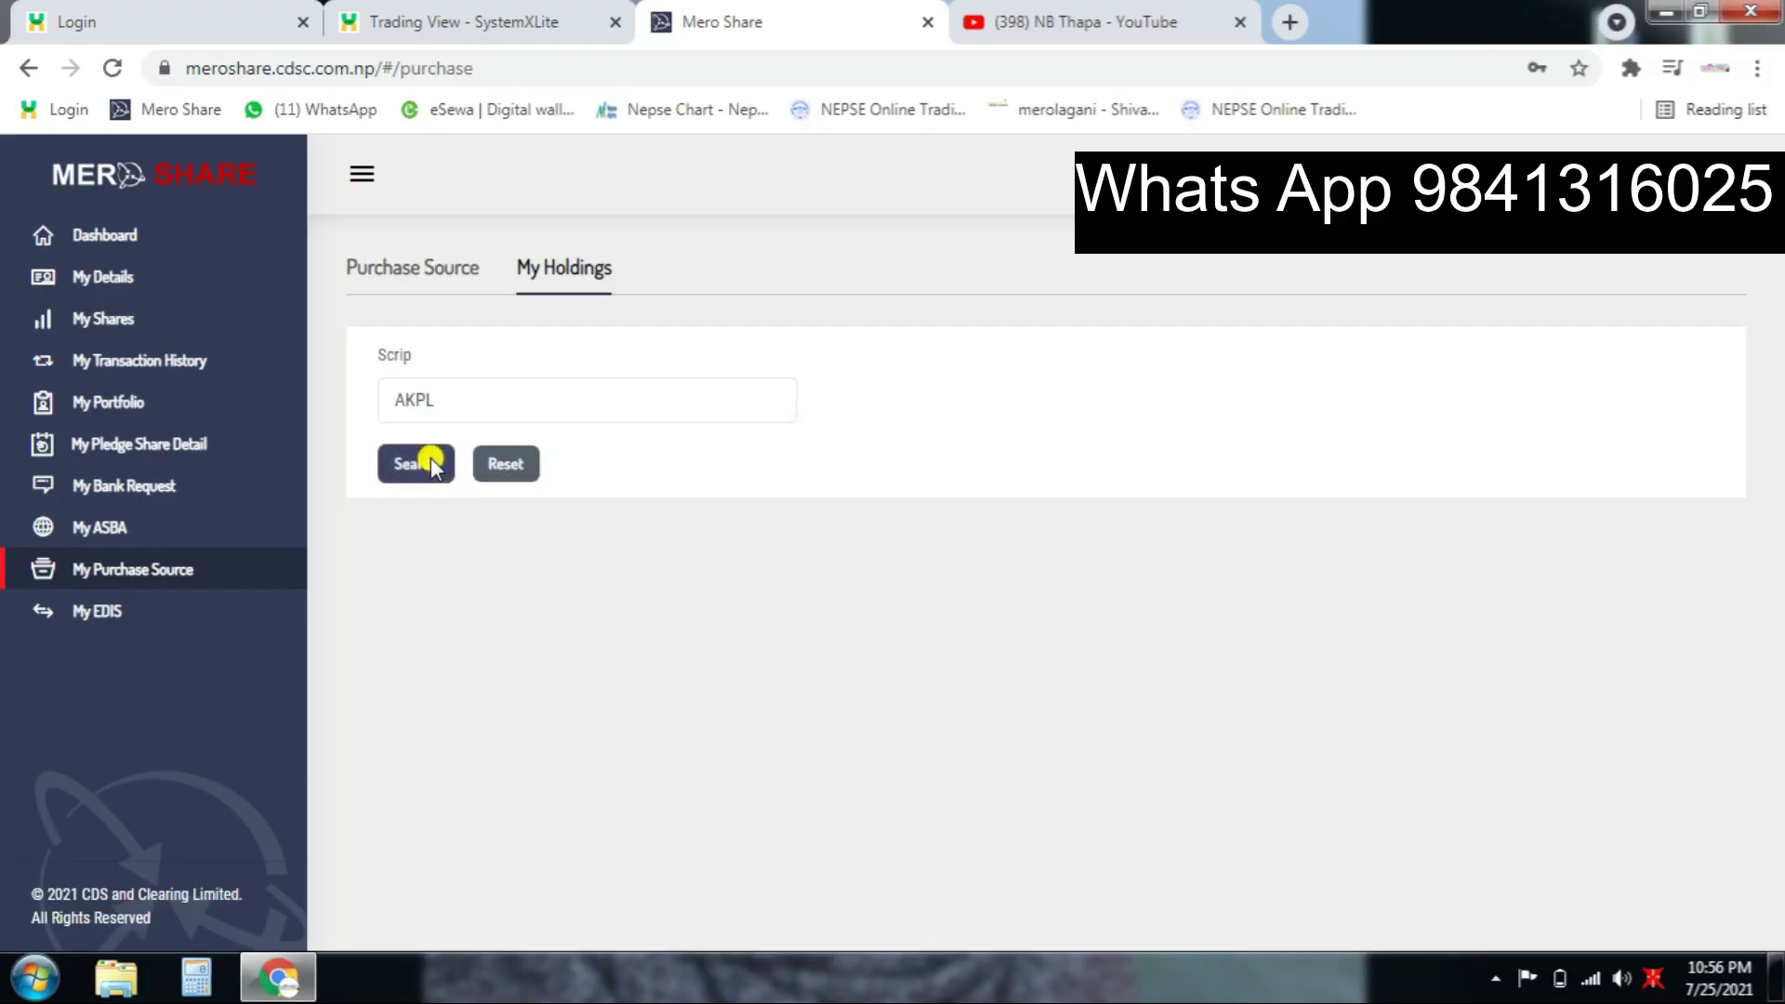
left_click(421, 464)
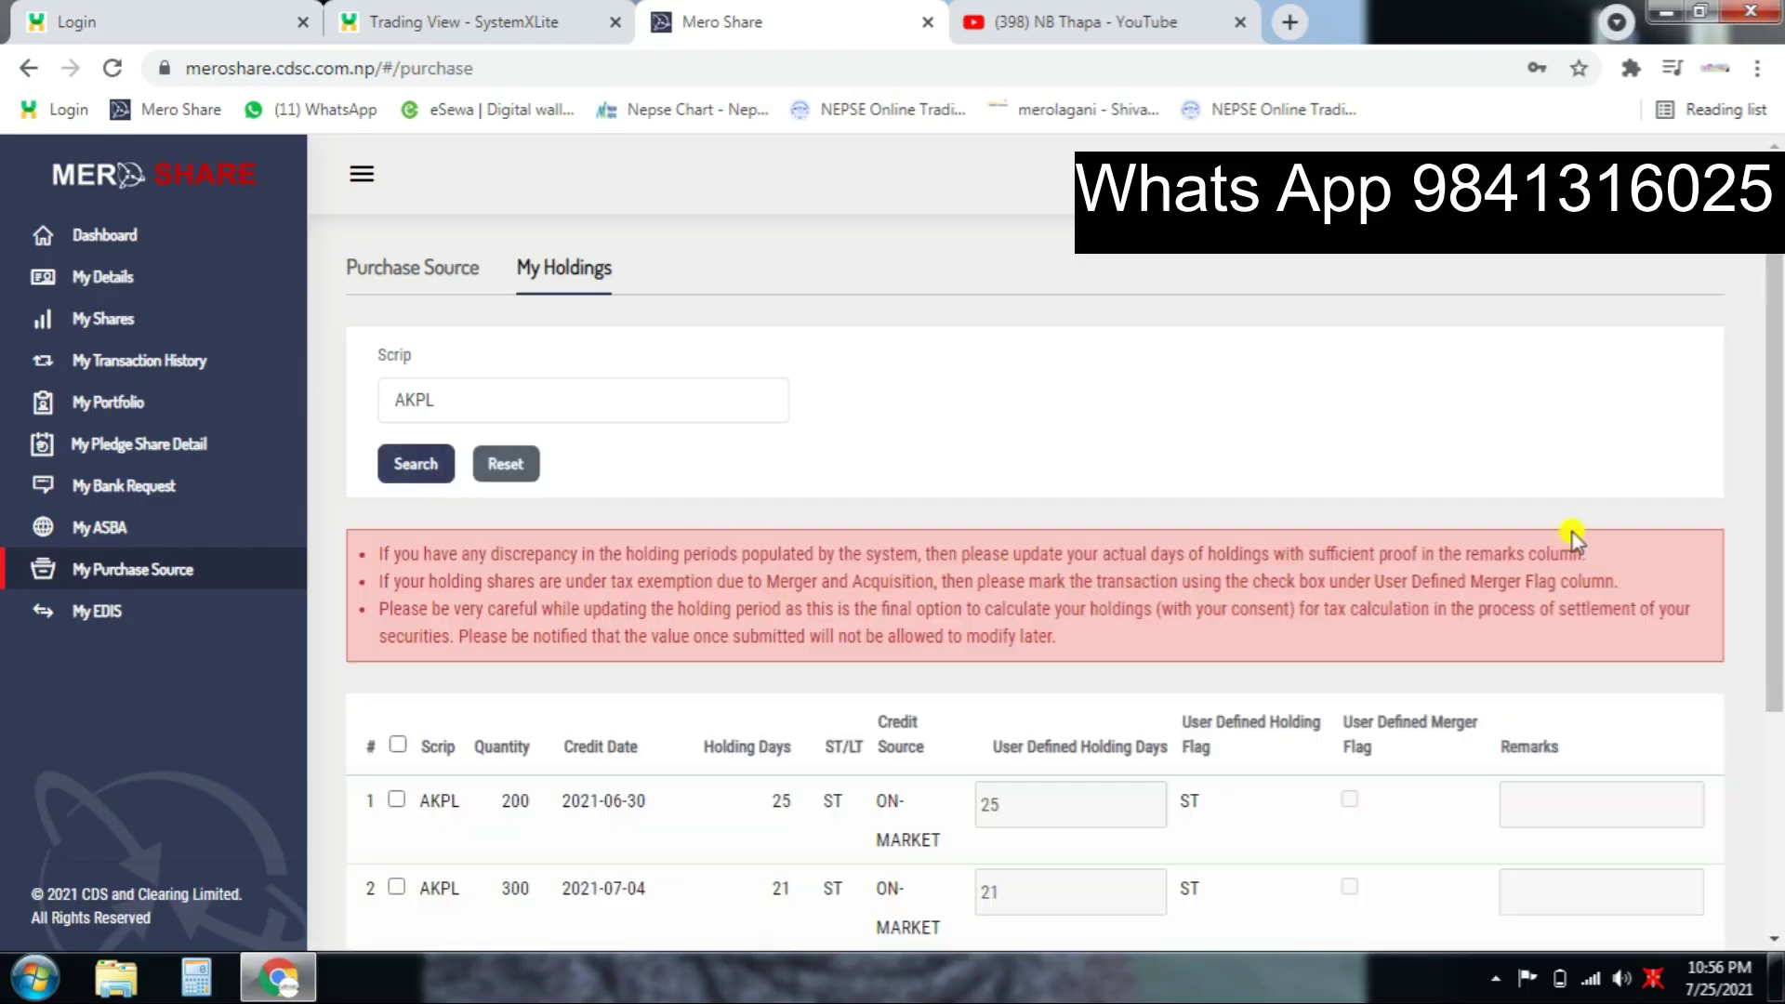
left_click_drag(1778, 474, 1777, 632)
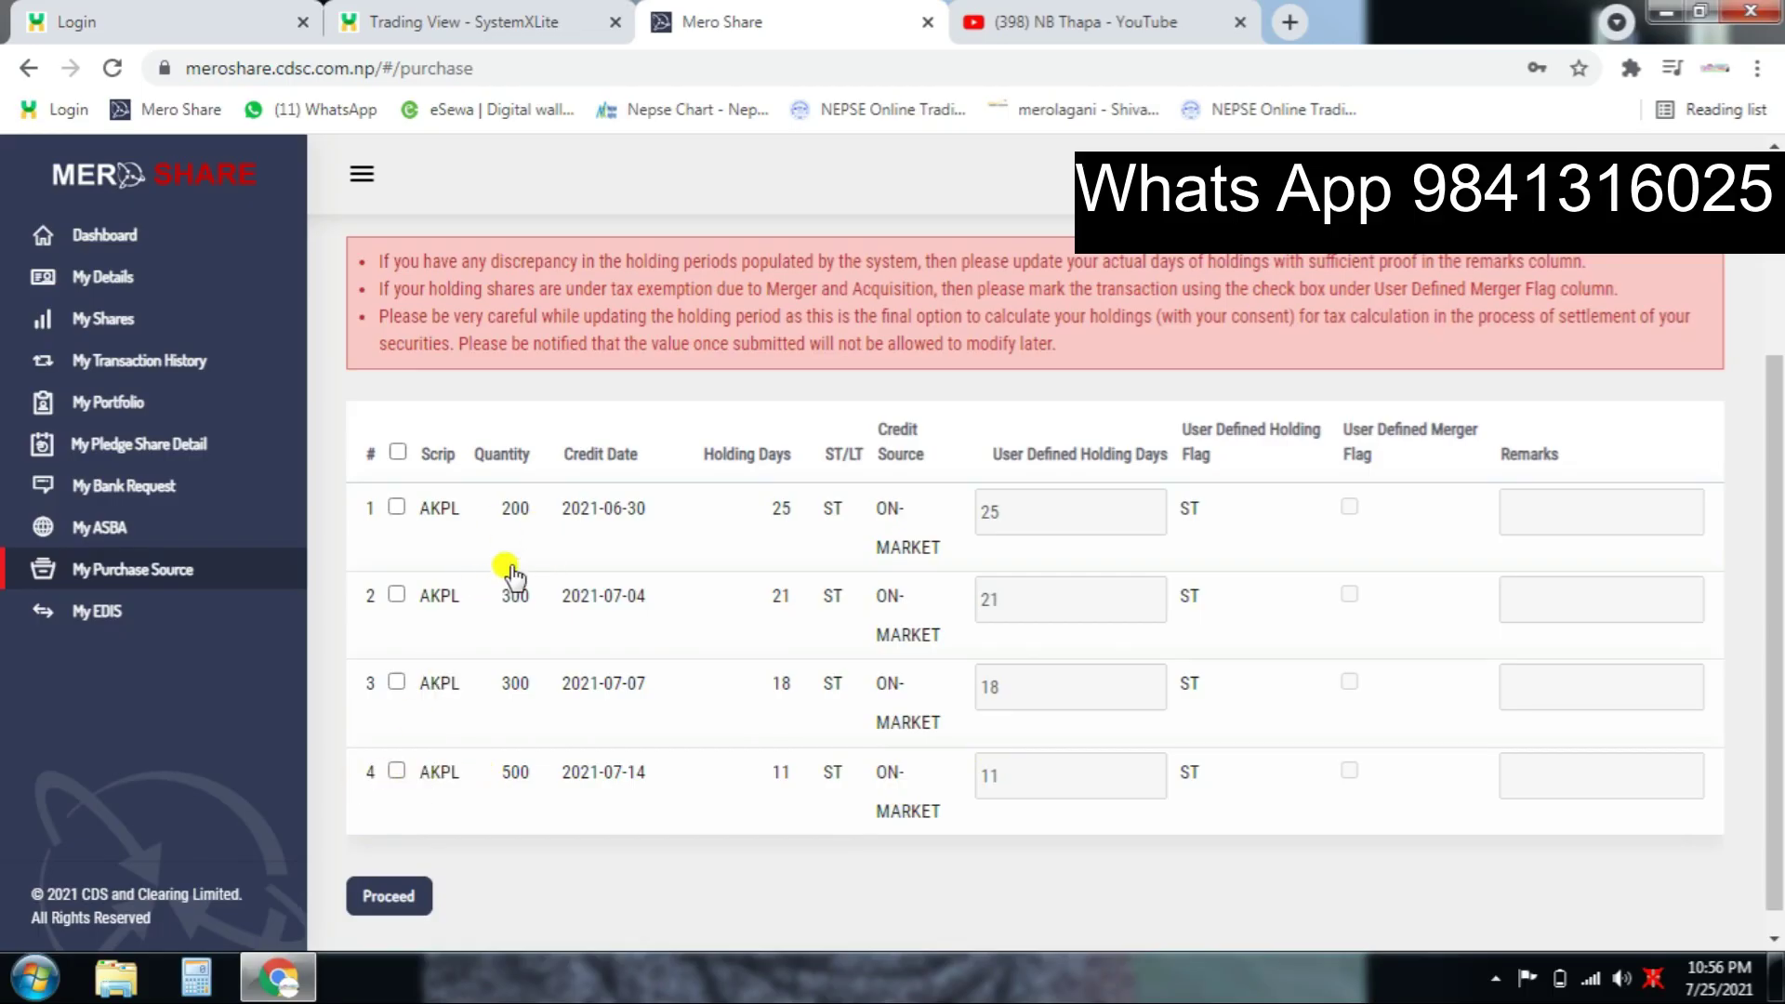
- Select all four AKPL holding entries, keeping their user defined holding days as populated
left_click(397, 772)
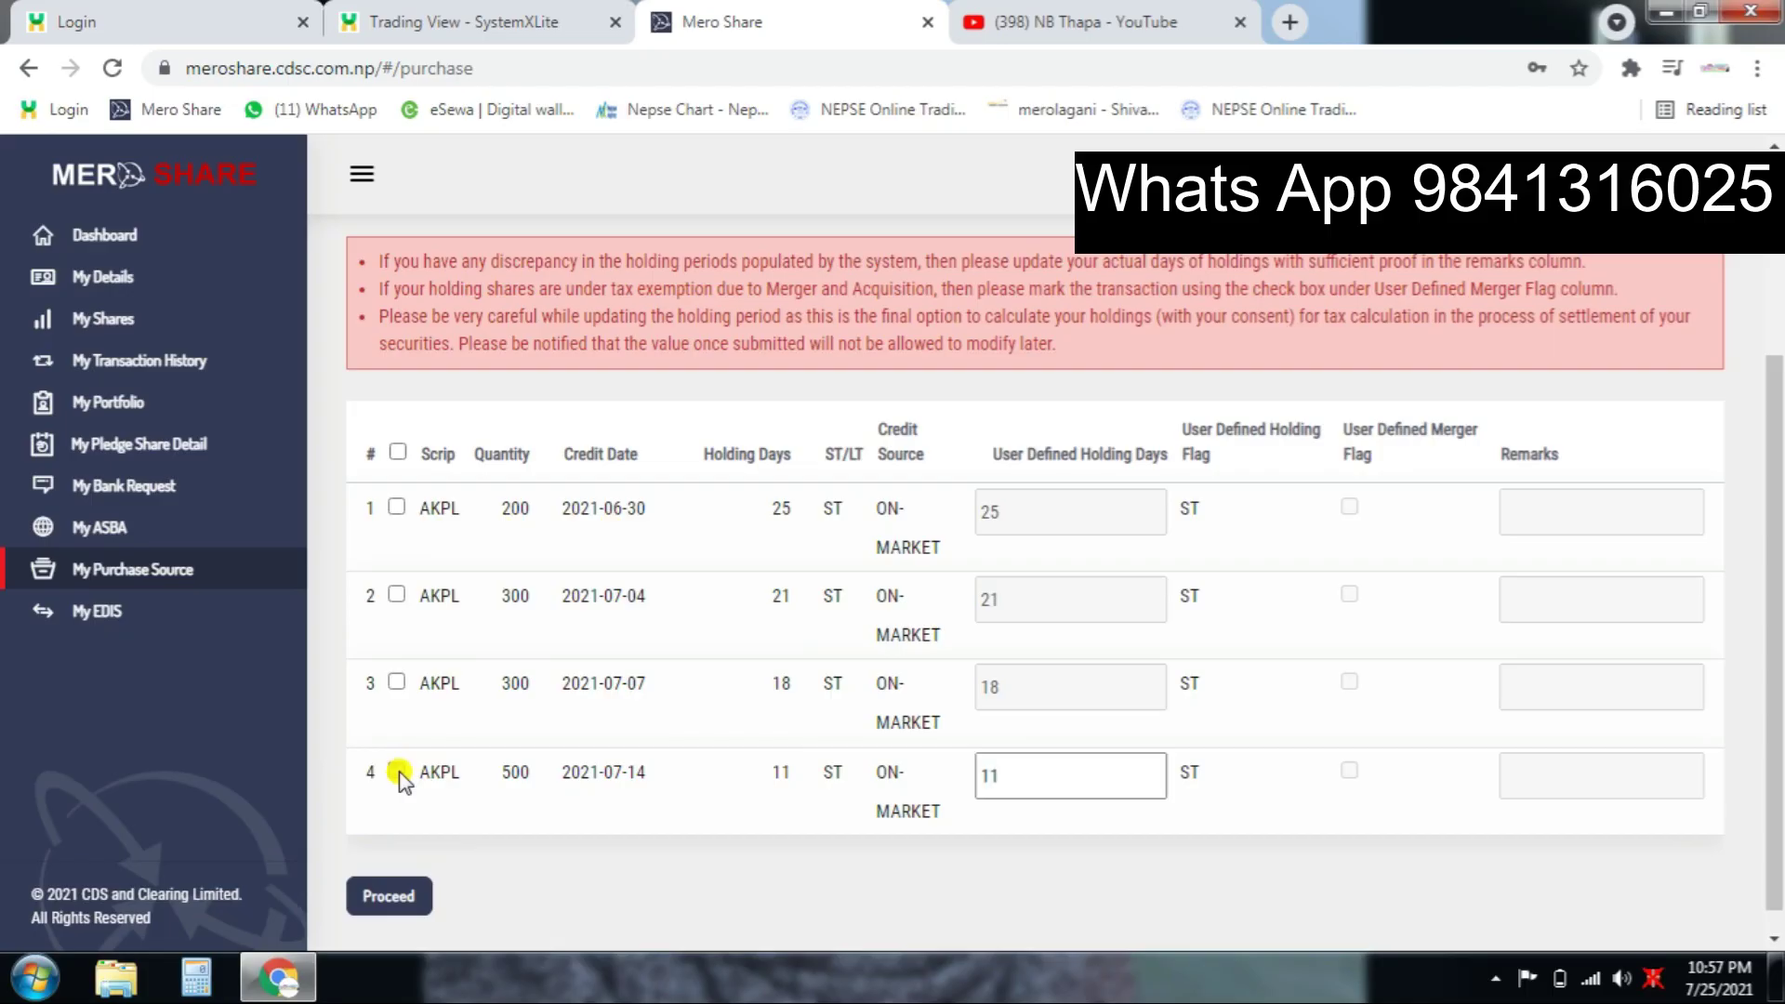
left_click(398, 507)
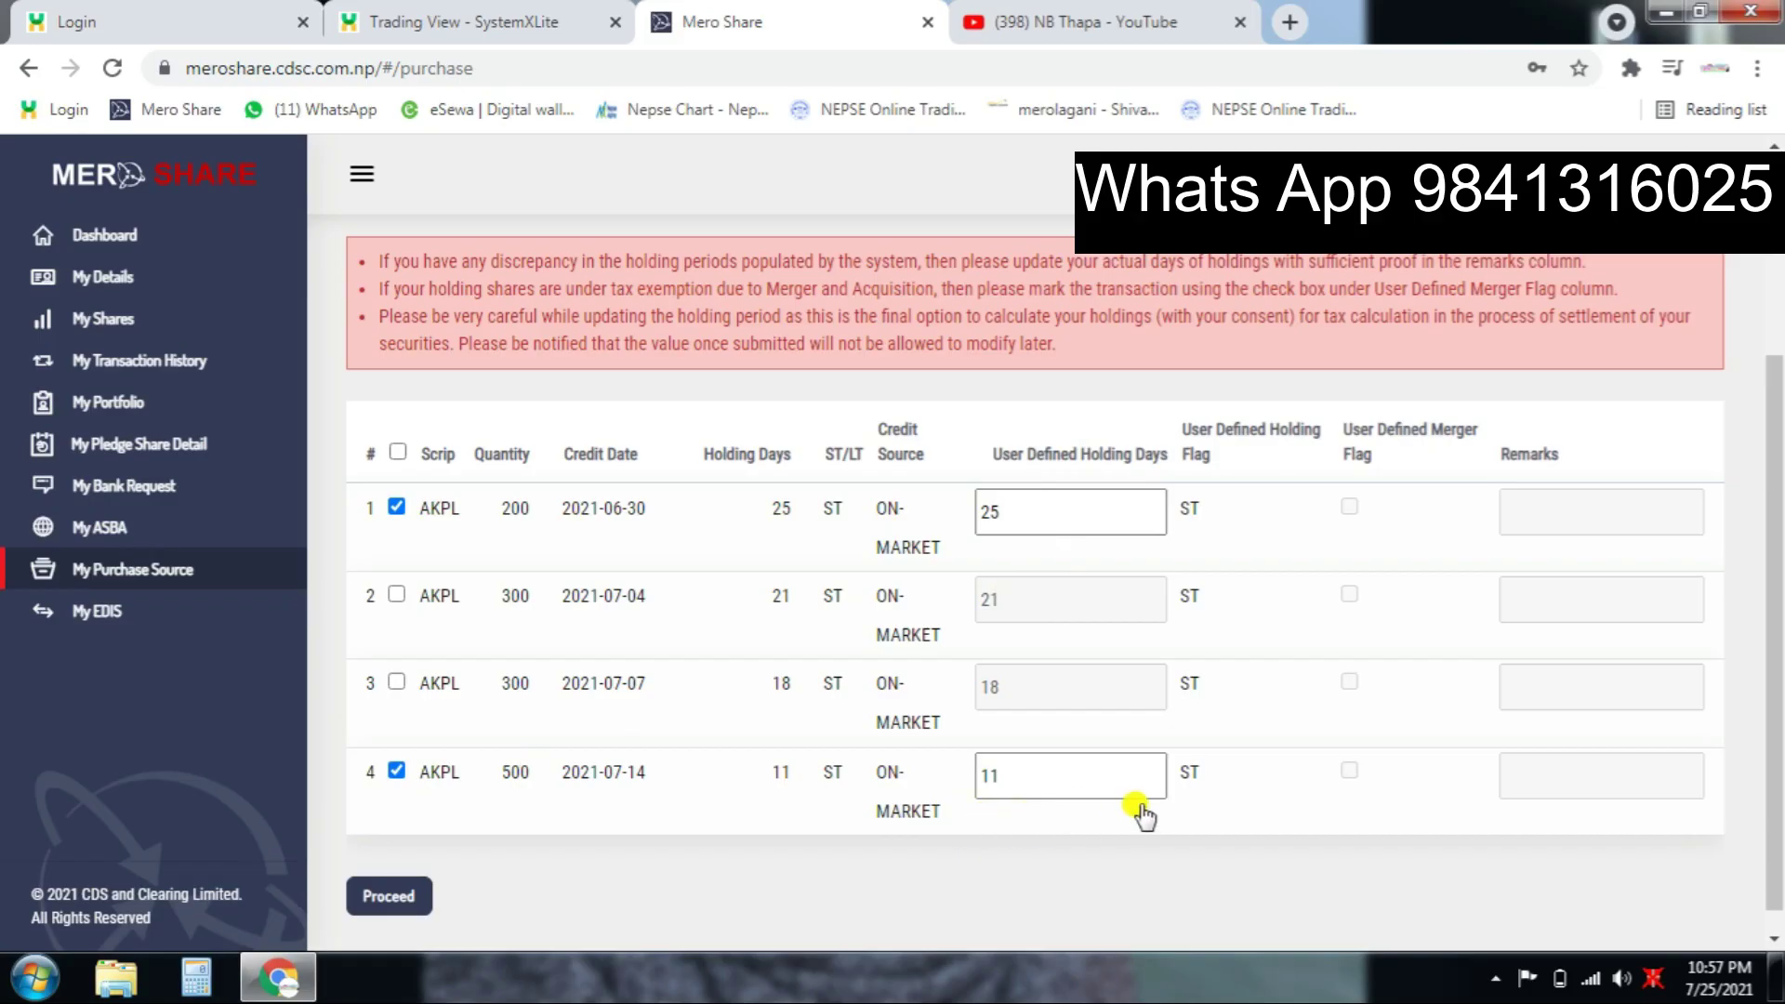
left_click(397, 897)
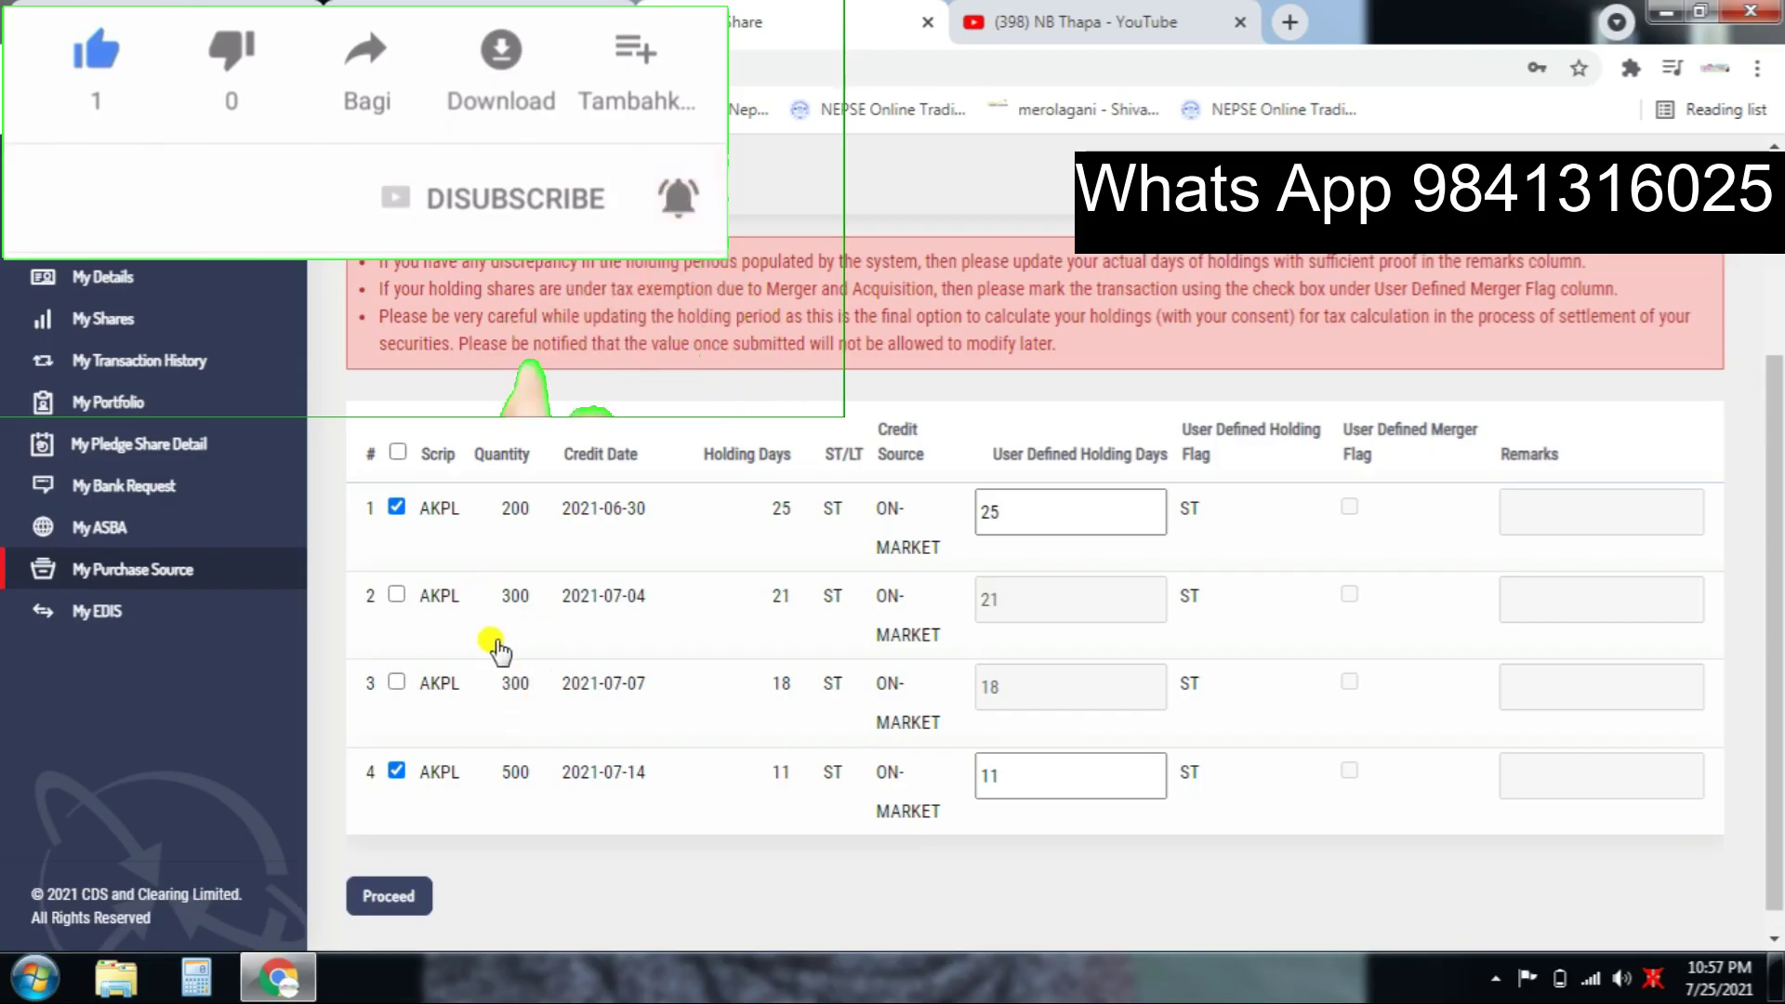
left_click(399, 686)
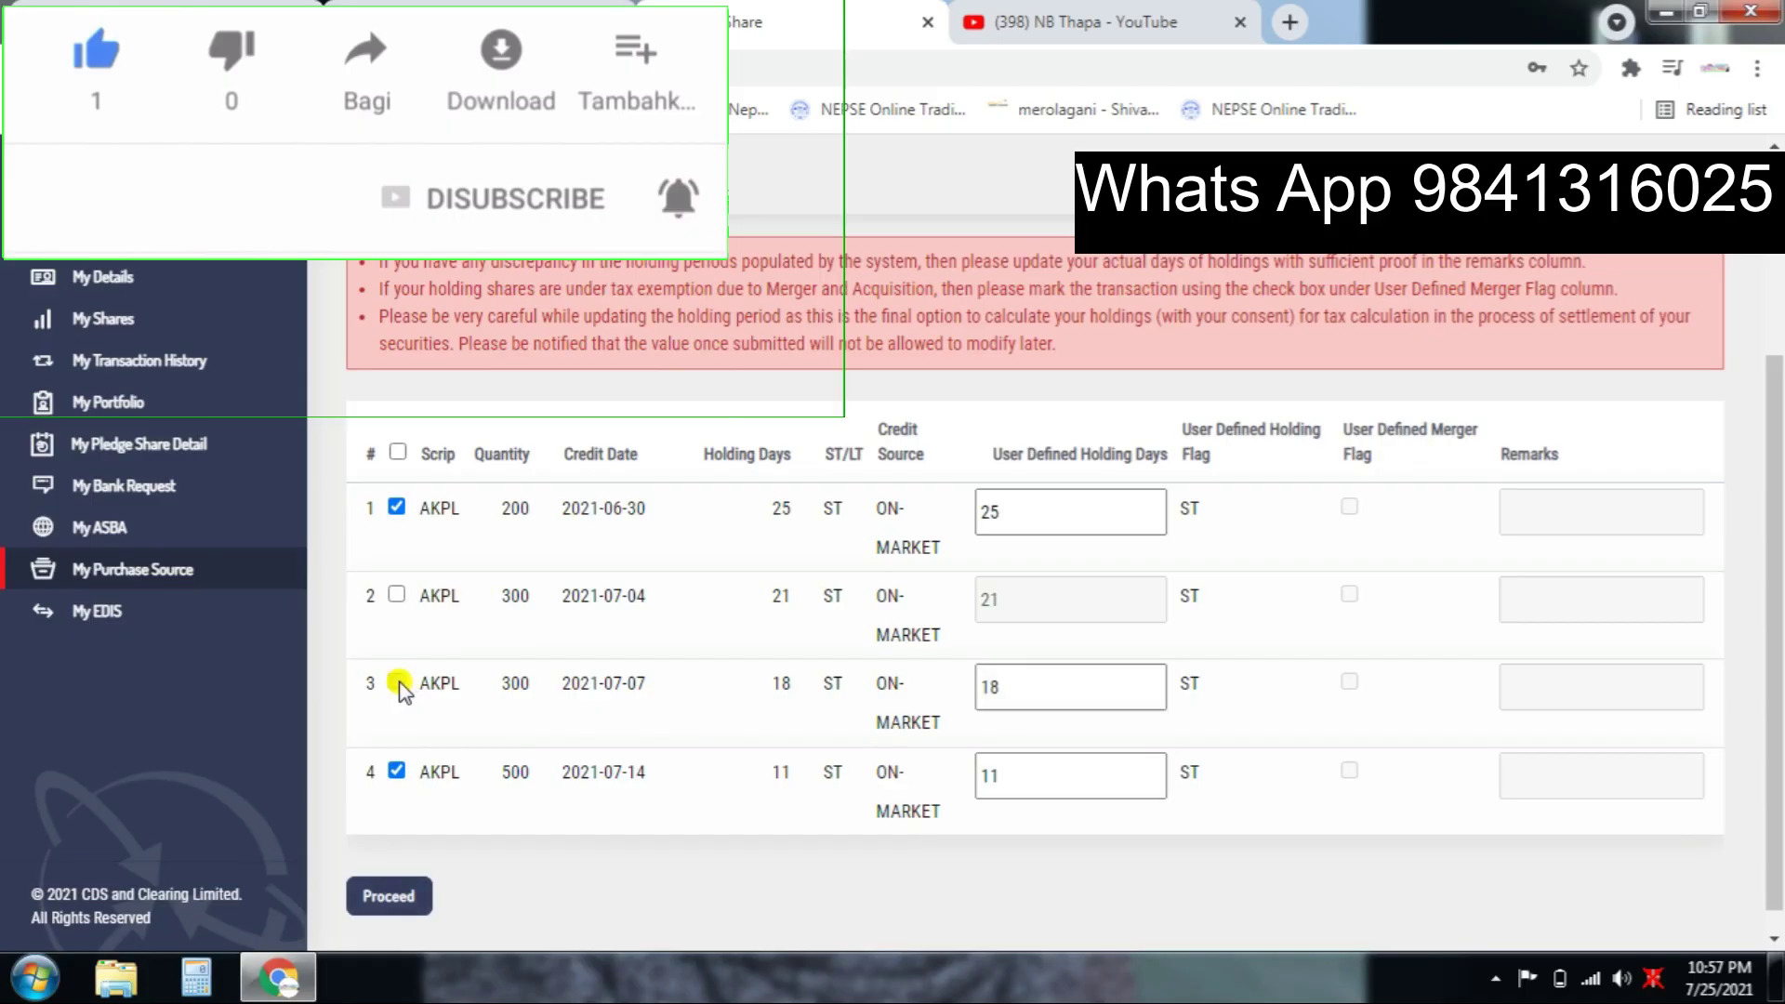
left_click(396, 595)
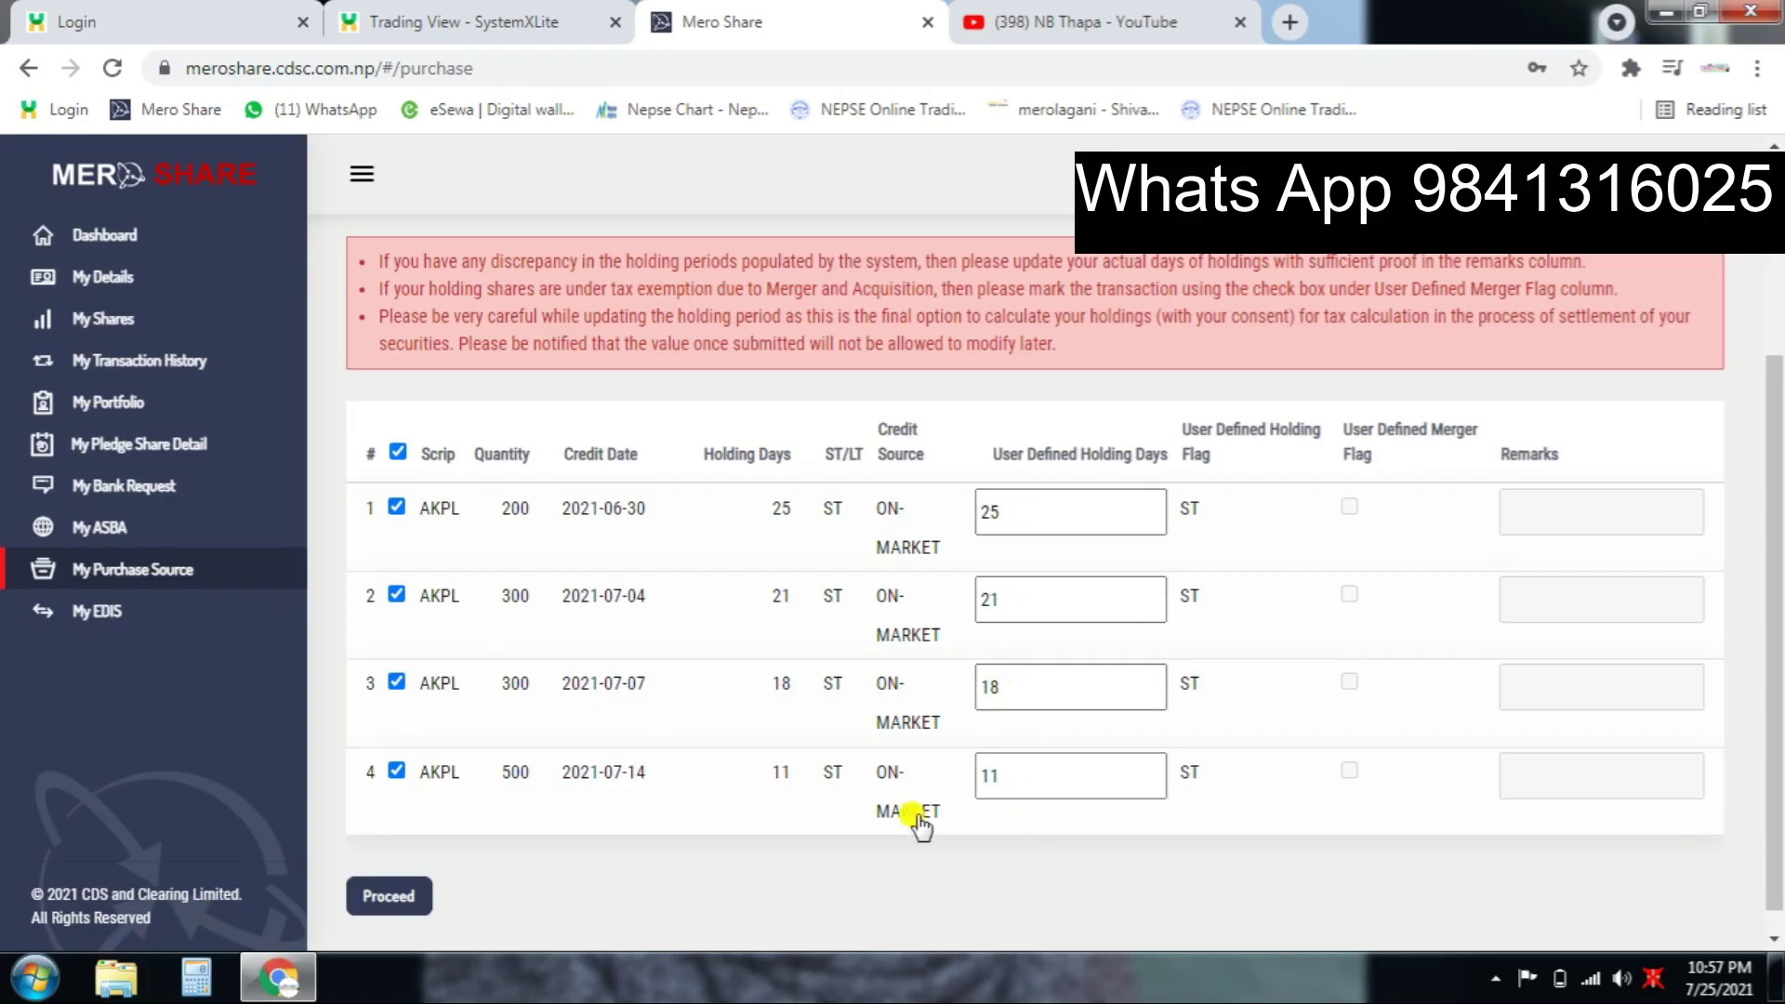
- Proceed with the selected AKPL holdings, accept the holding period declaration and update them
left_click(381, 896)
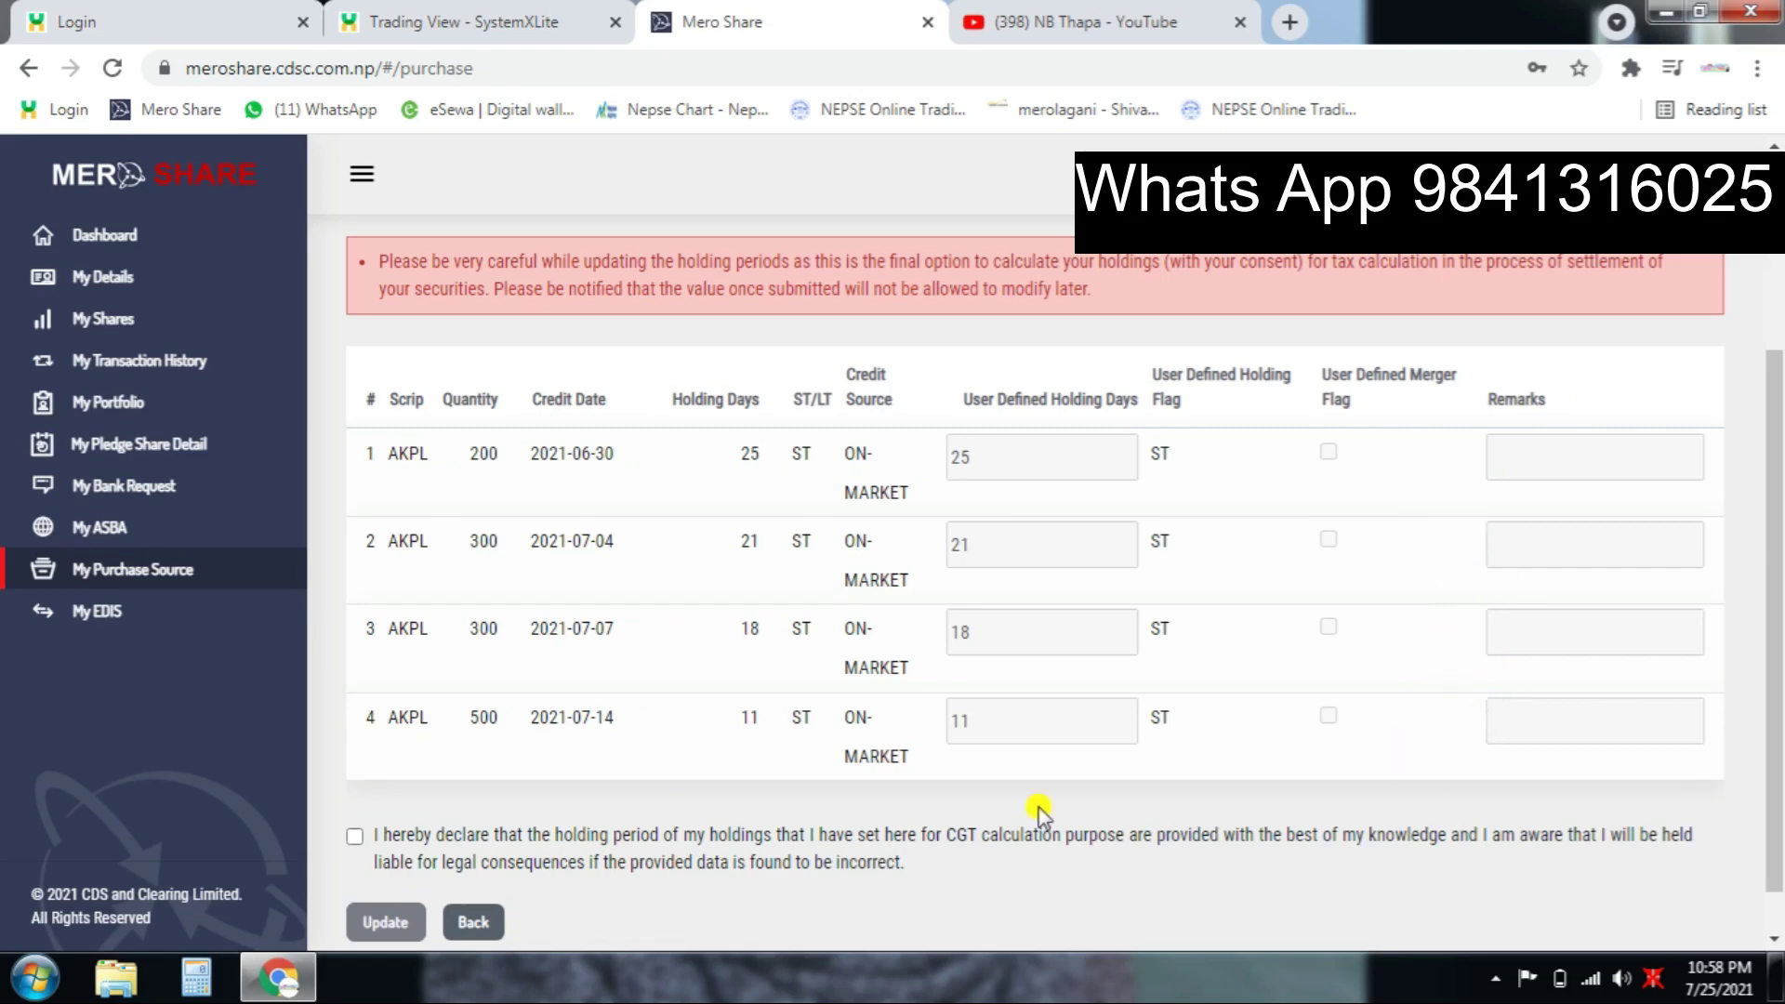
left_click(355, 837)
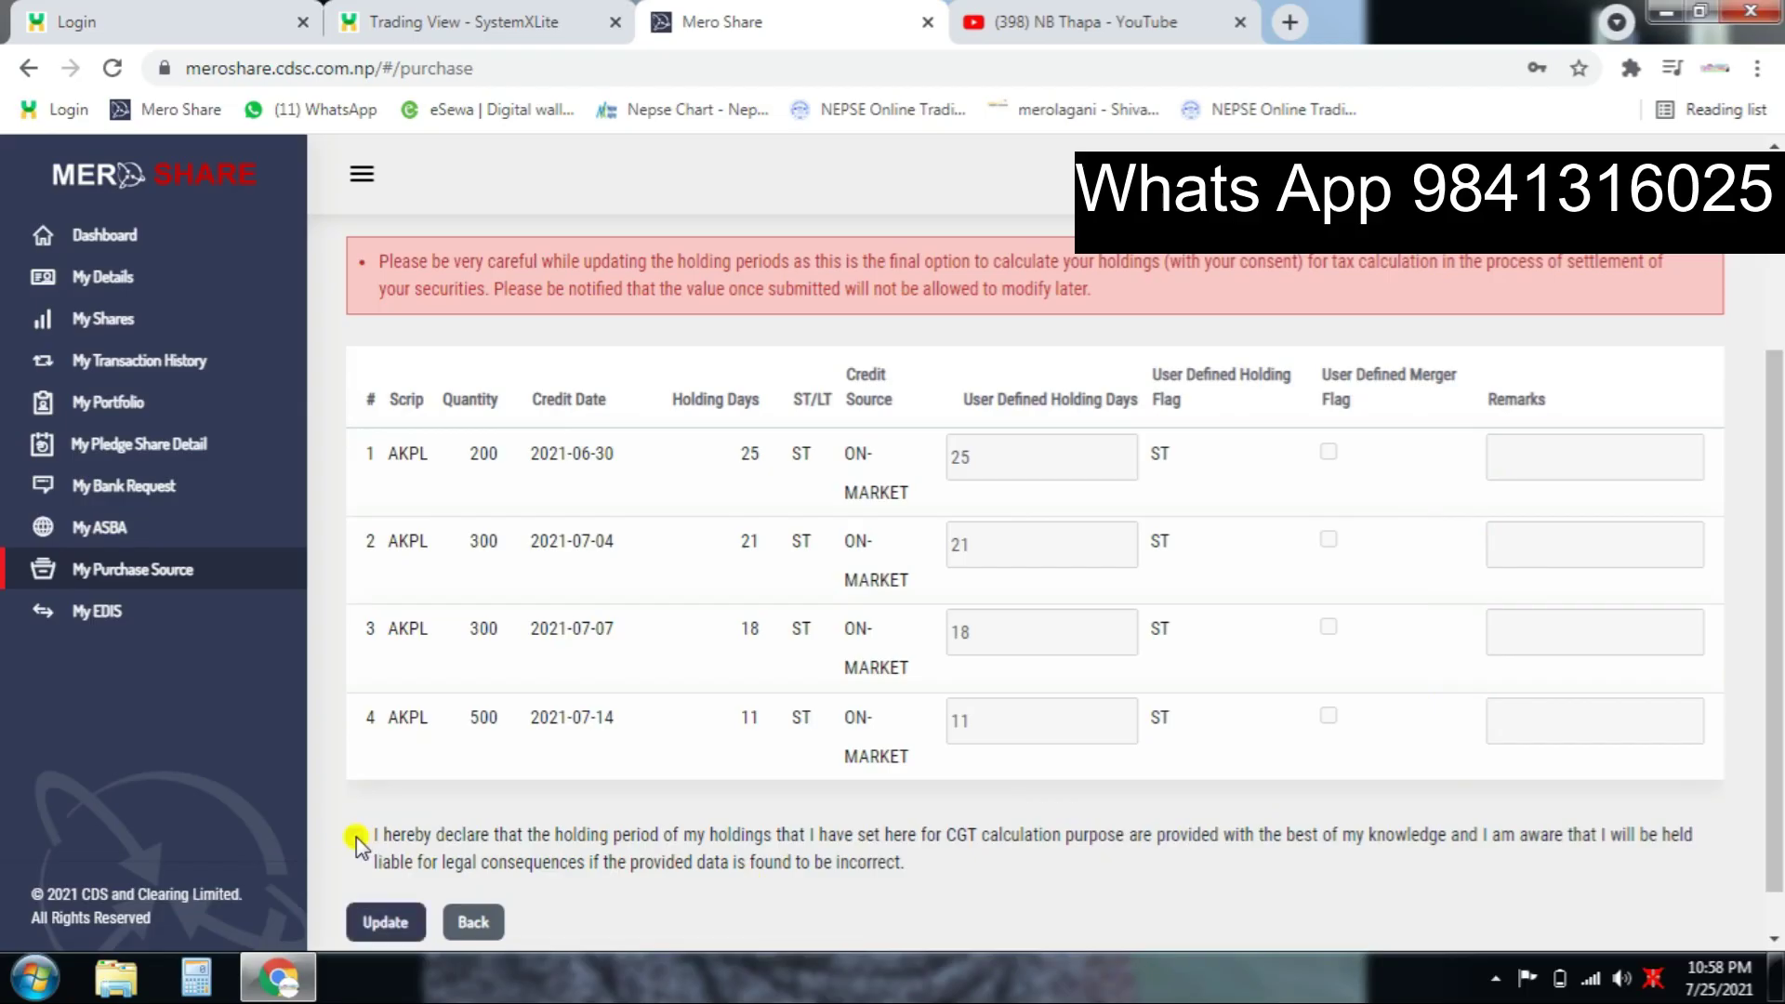
left_click(386, 924)
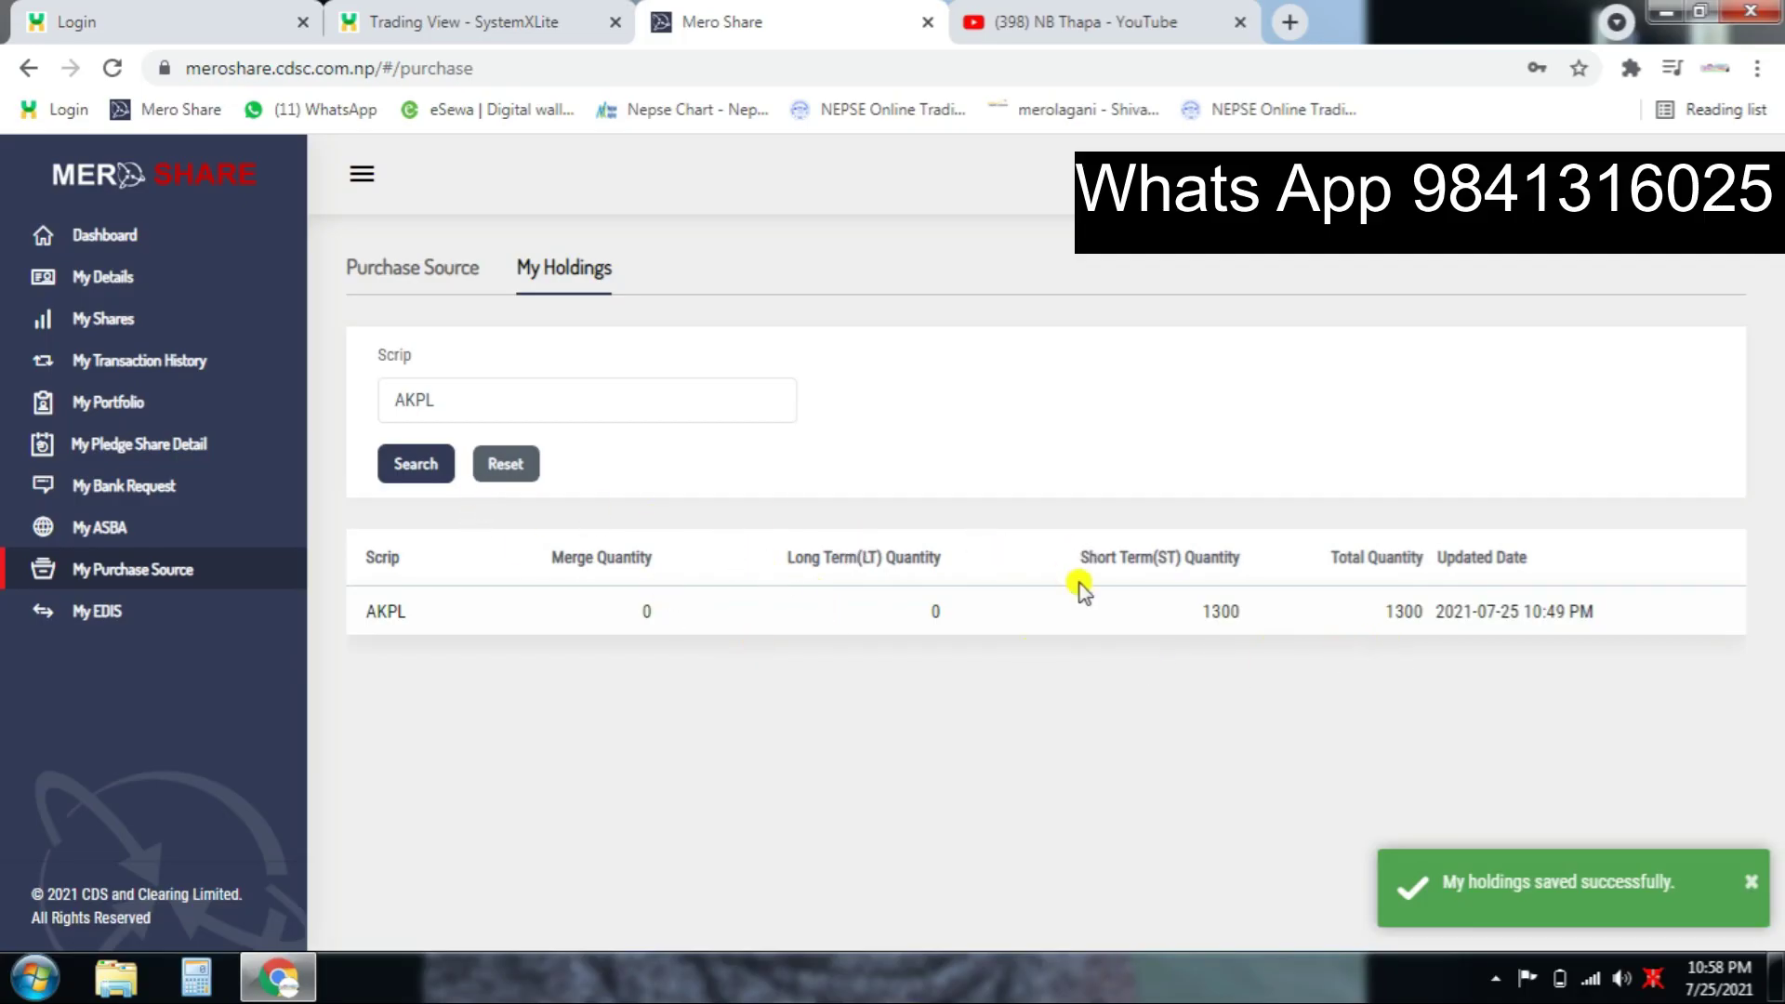
- Open the details of the 2021/07/27 settlement for transferring shares through My EDIS
left_click(105, 614)
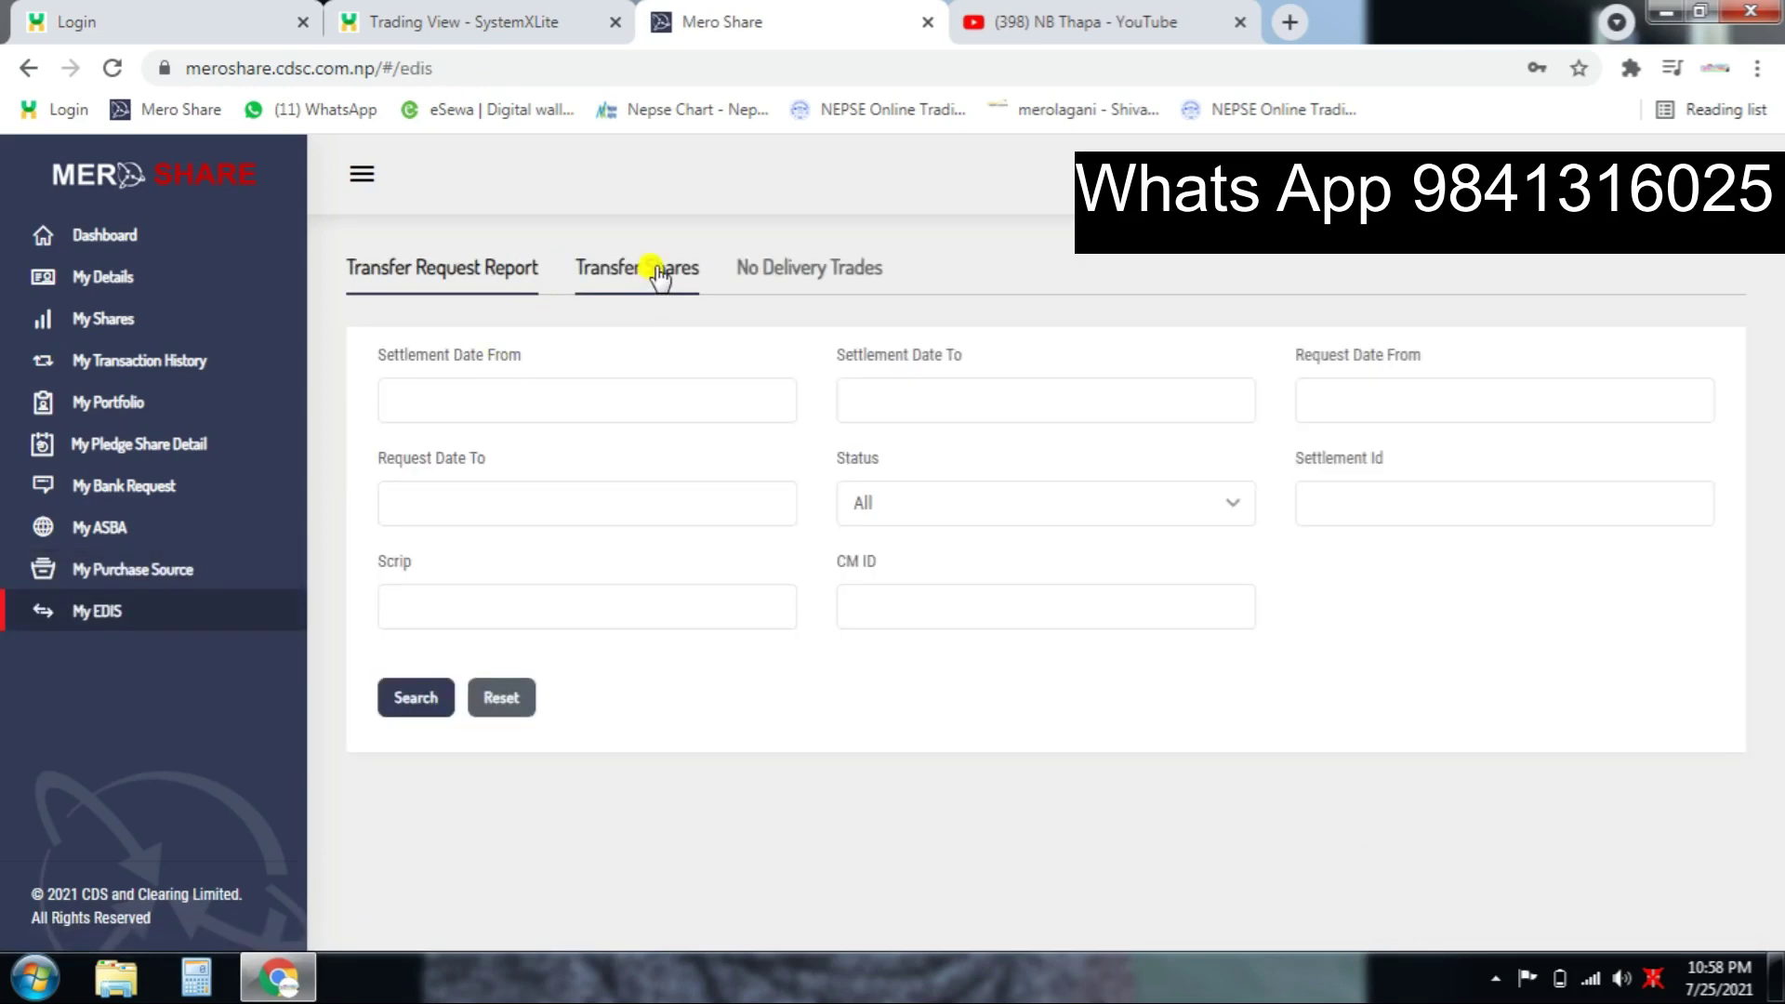
left_click(656, 270)
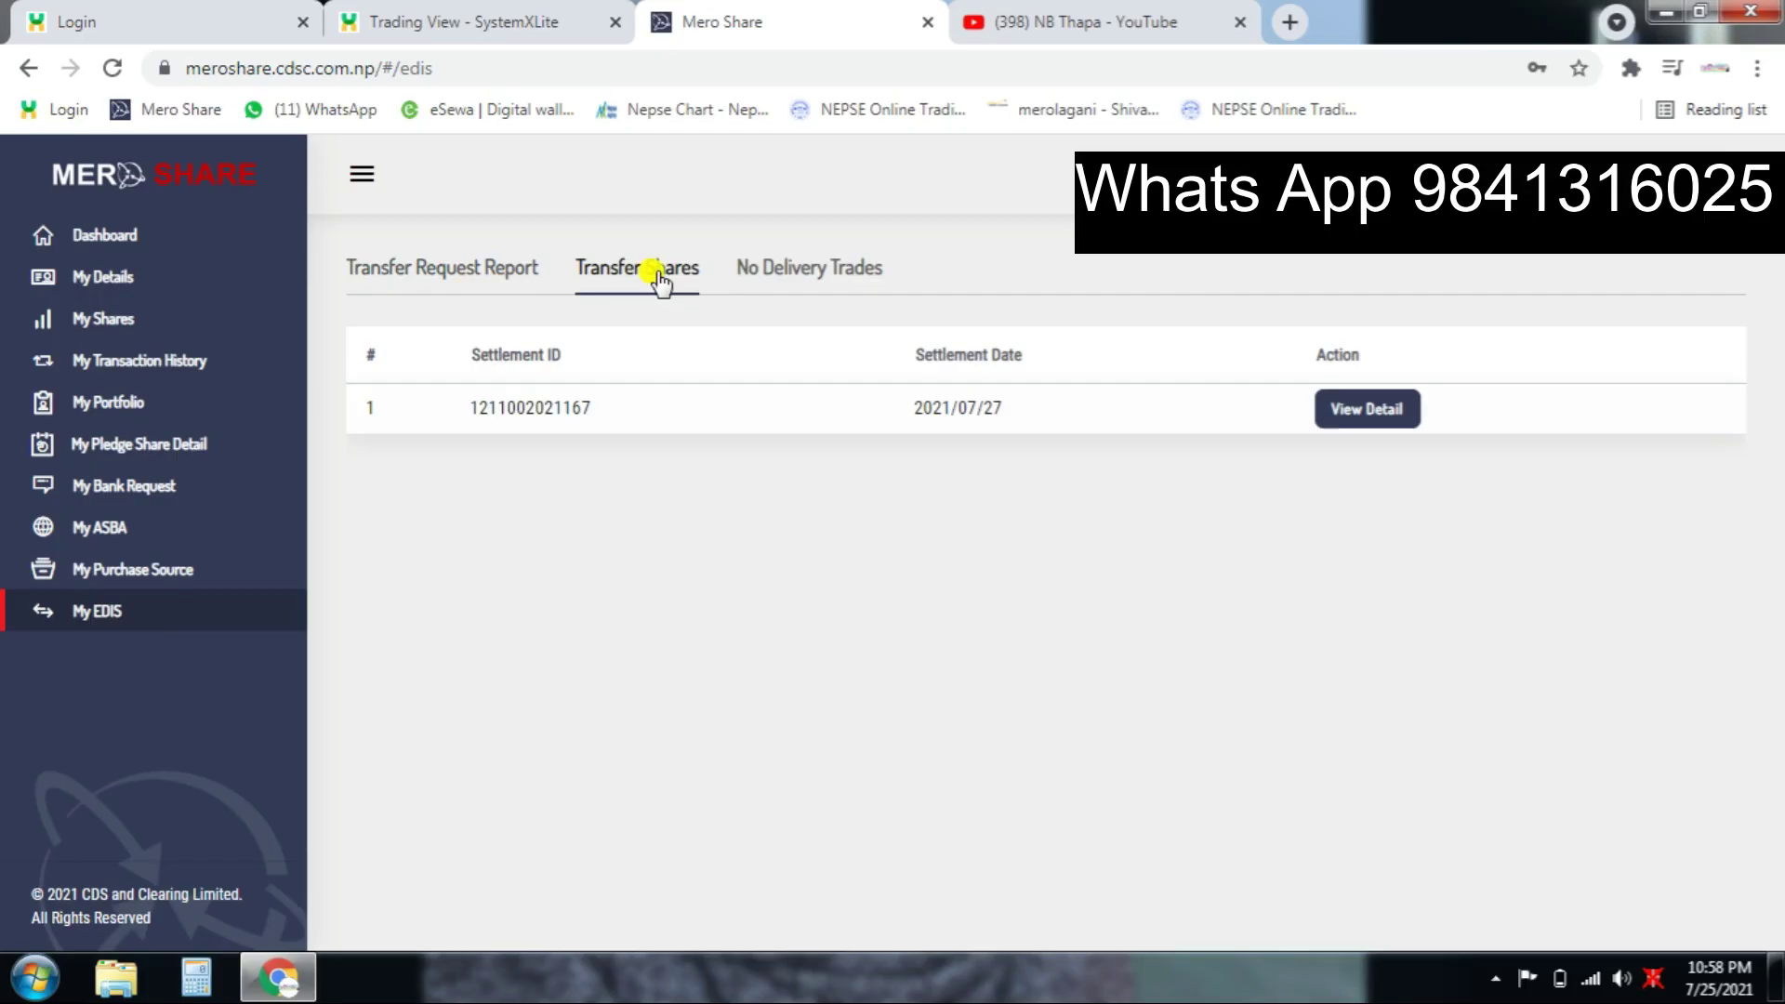
left_click(1363, 411)
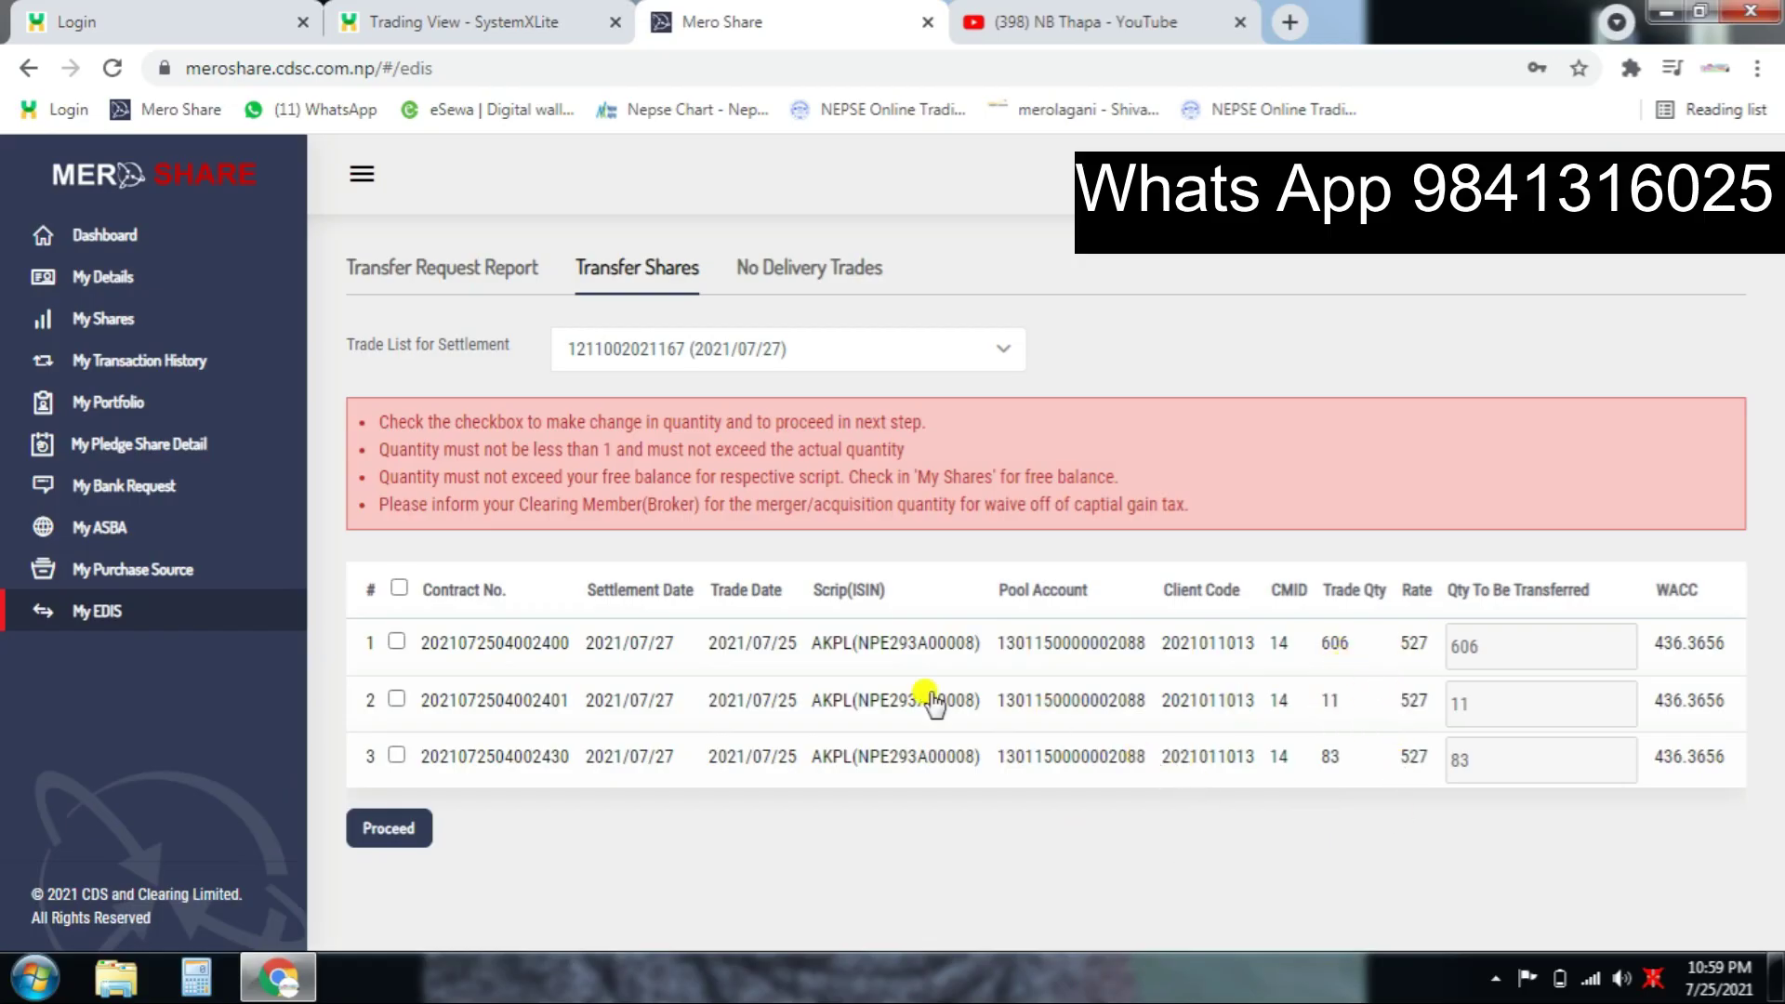
- Select all three AKPL trades for transfer, keeping the quantities to be transferred at 606, 11 and 83
left_click(396, 640)
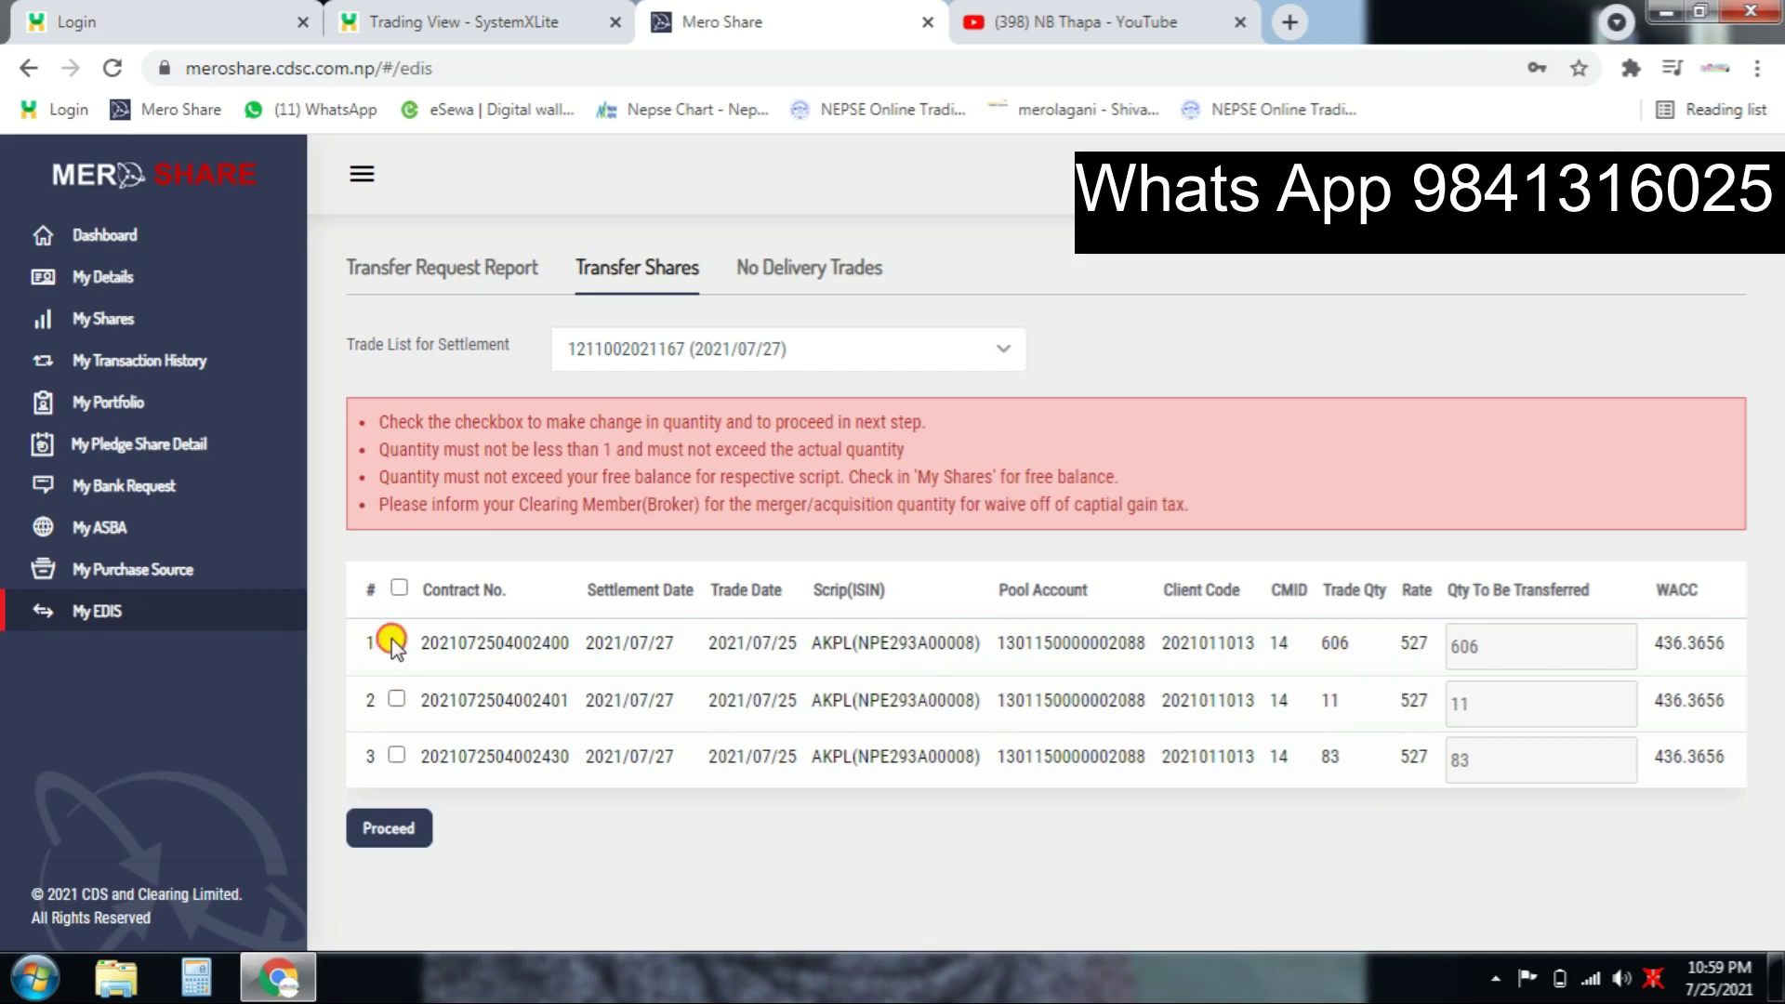
left_click(396, 697)
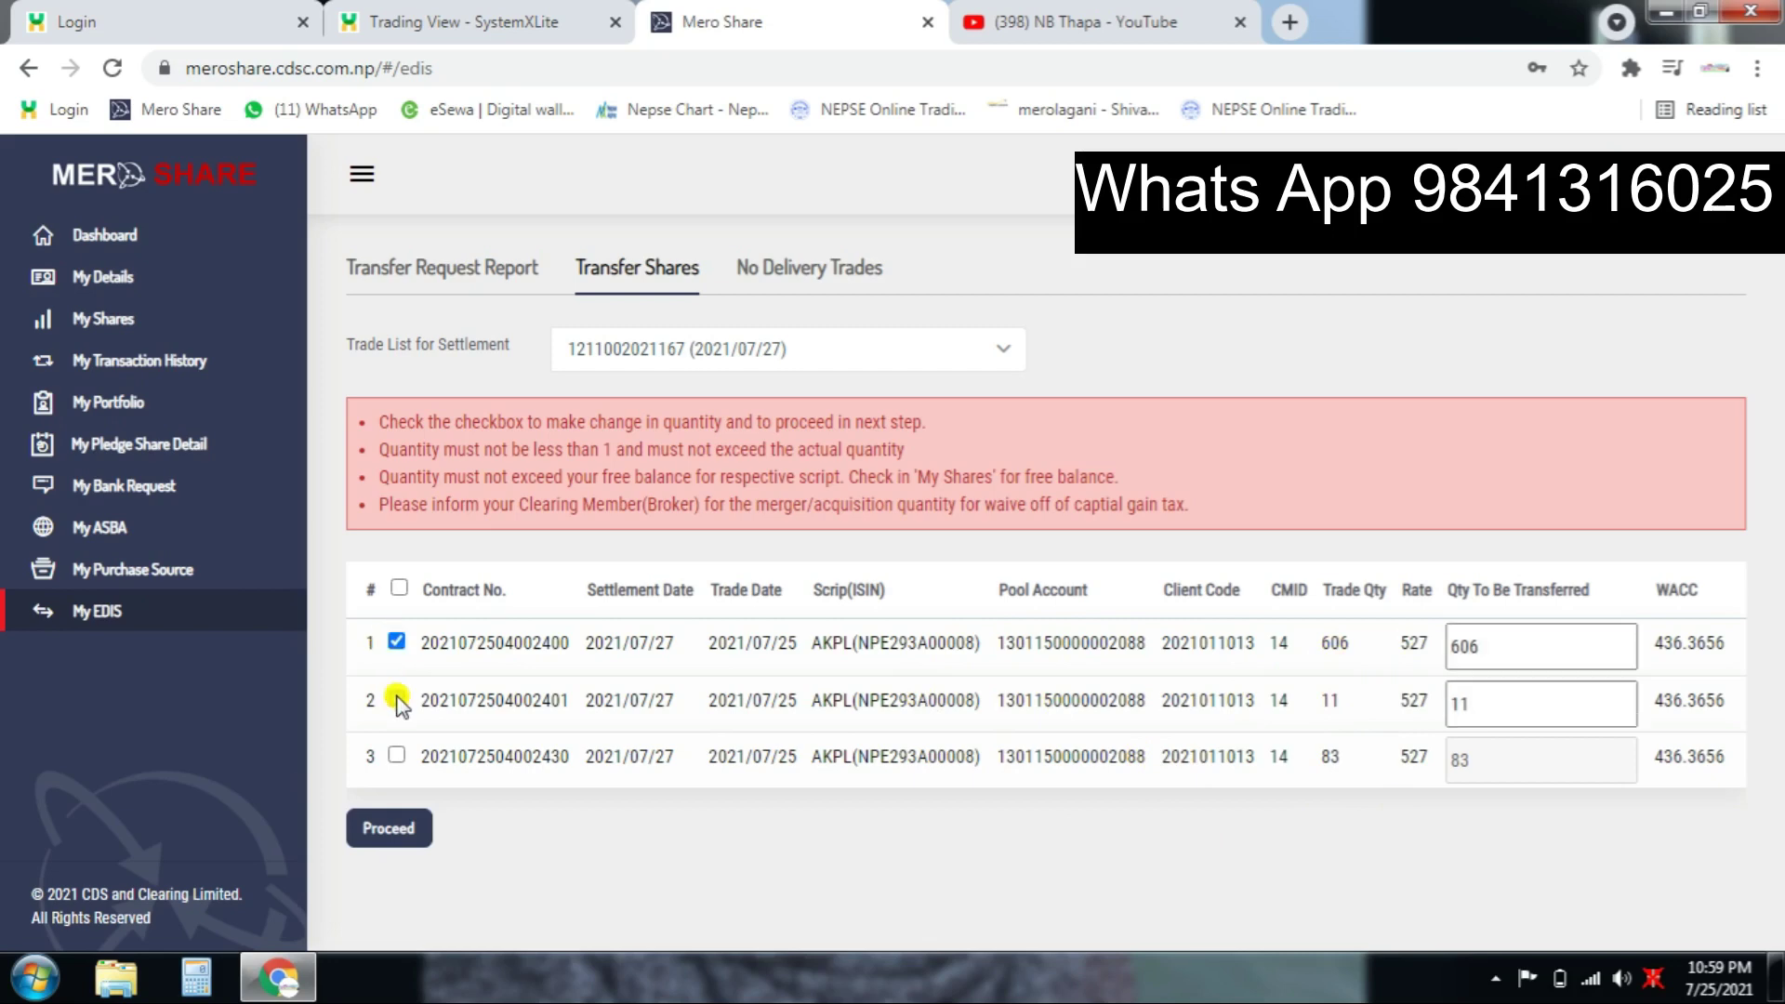
left_click(397, 756)
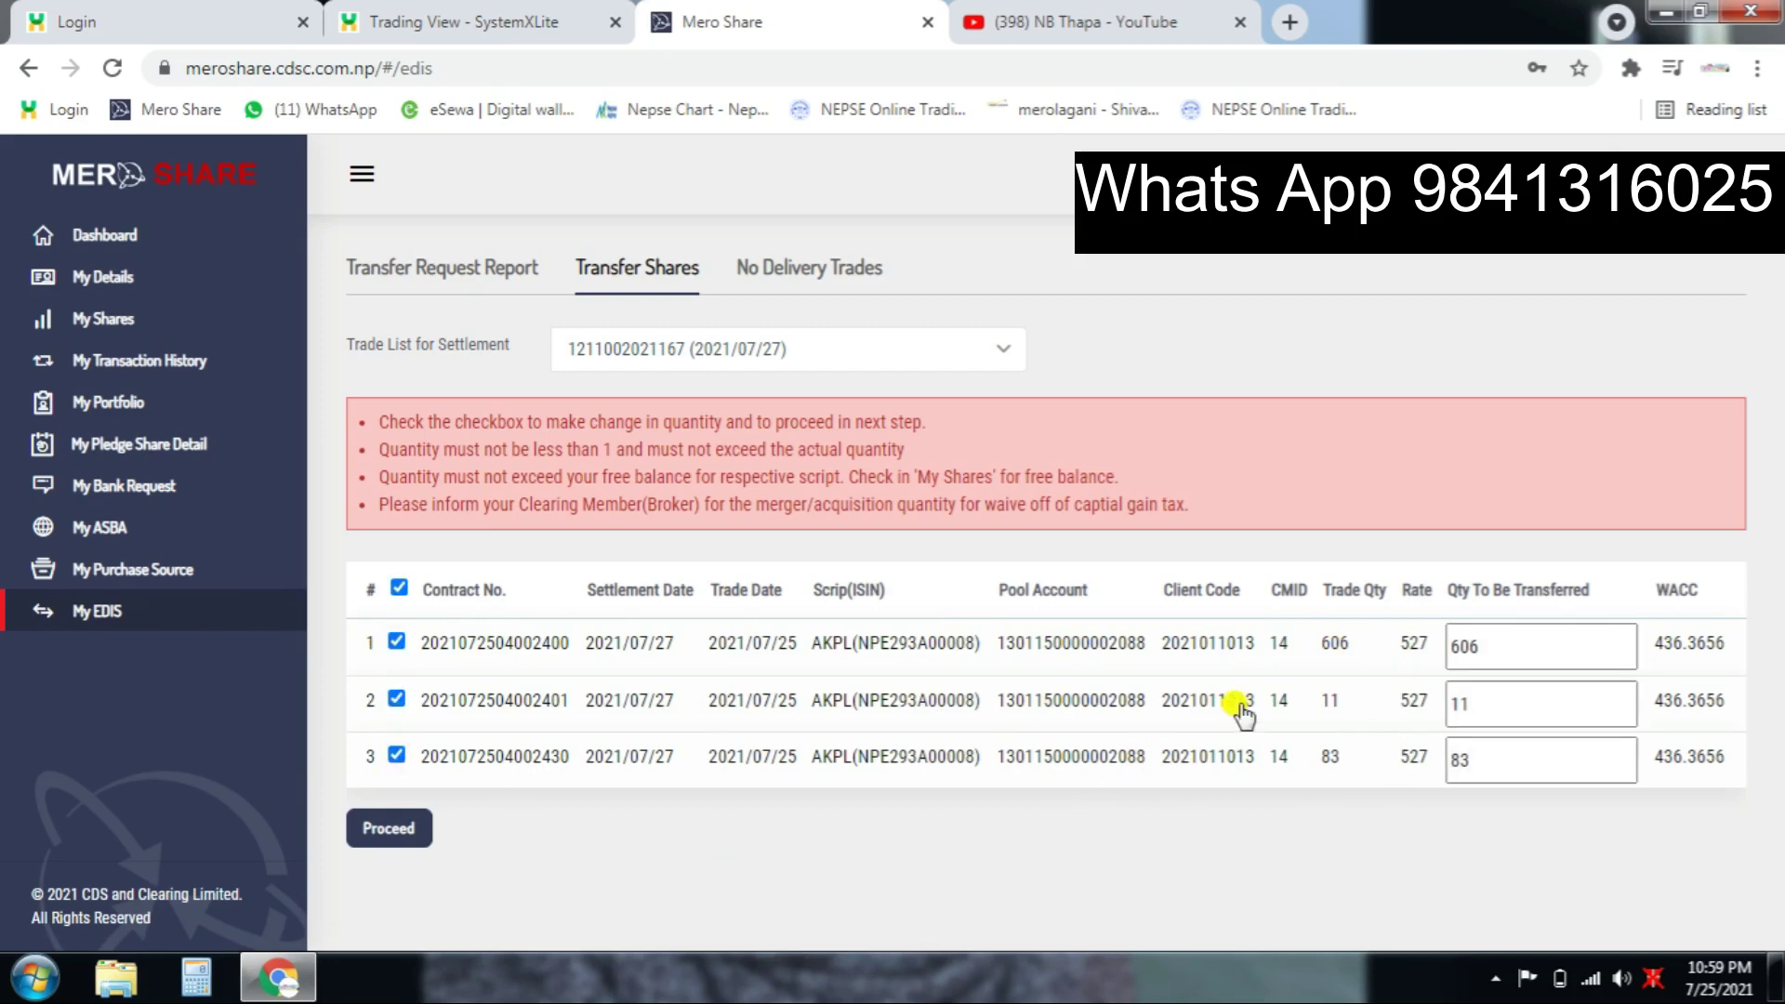
left_click(1458, 703)
- Proceed with the selected AKPL trades, agree to deliver the securities to the broker's pool account and confirm the transfer request
left_click(398, 830)
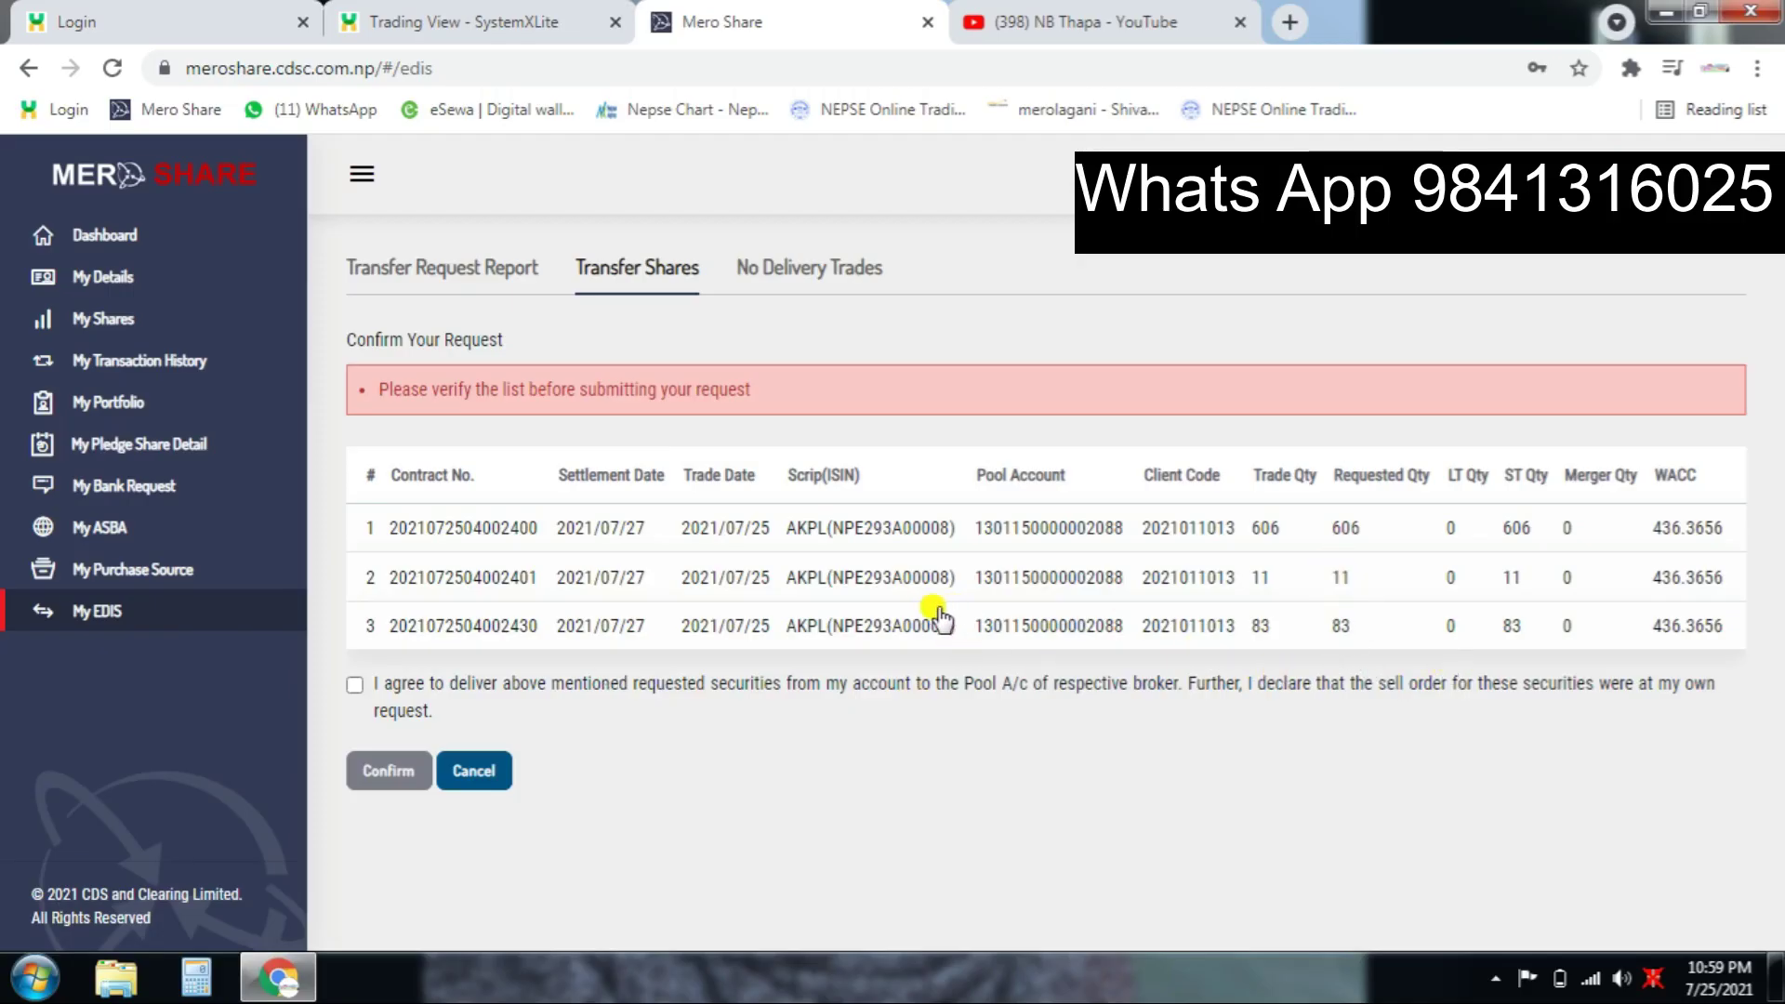
left_click(355, 685)
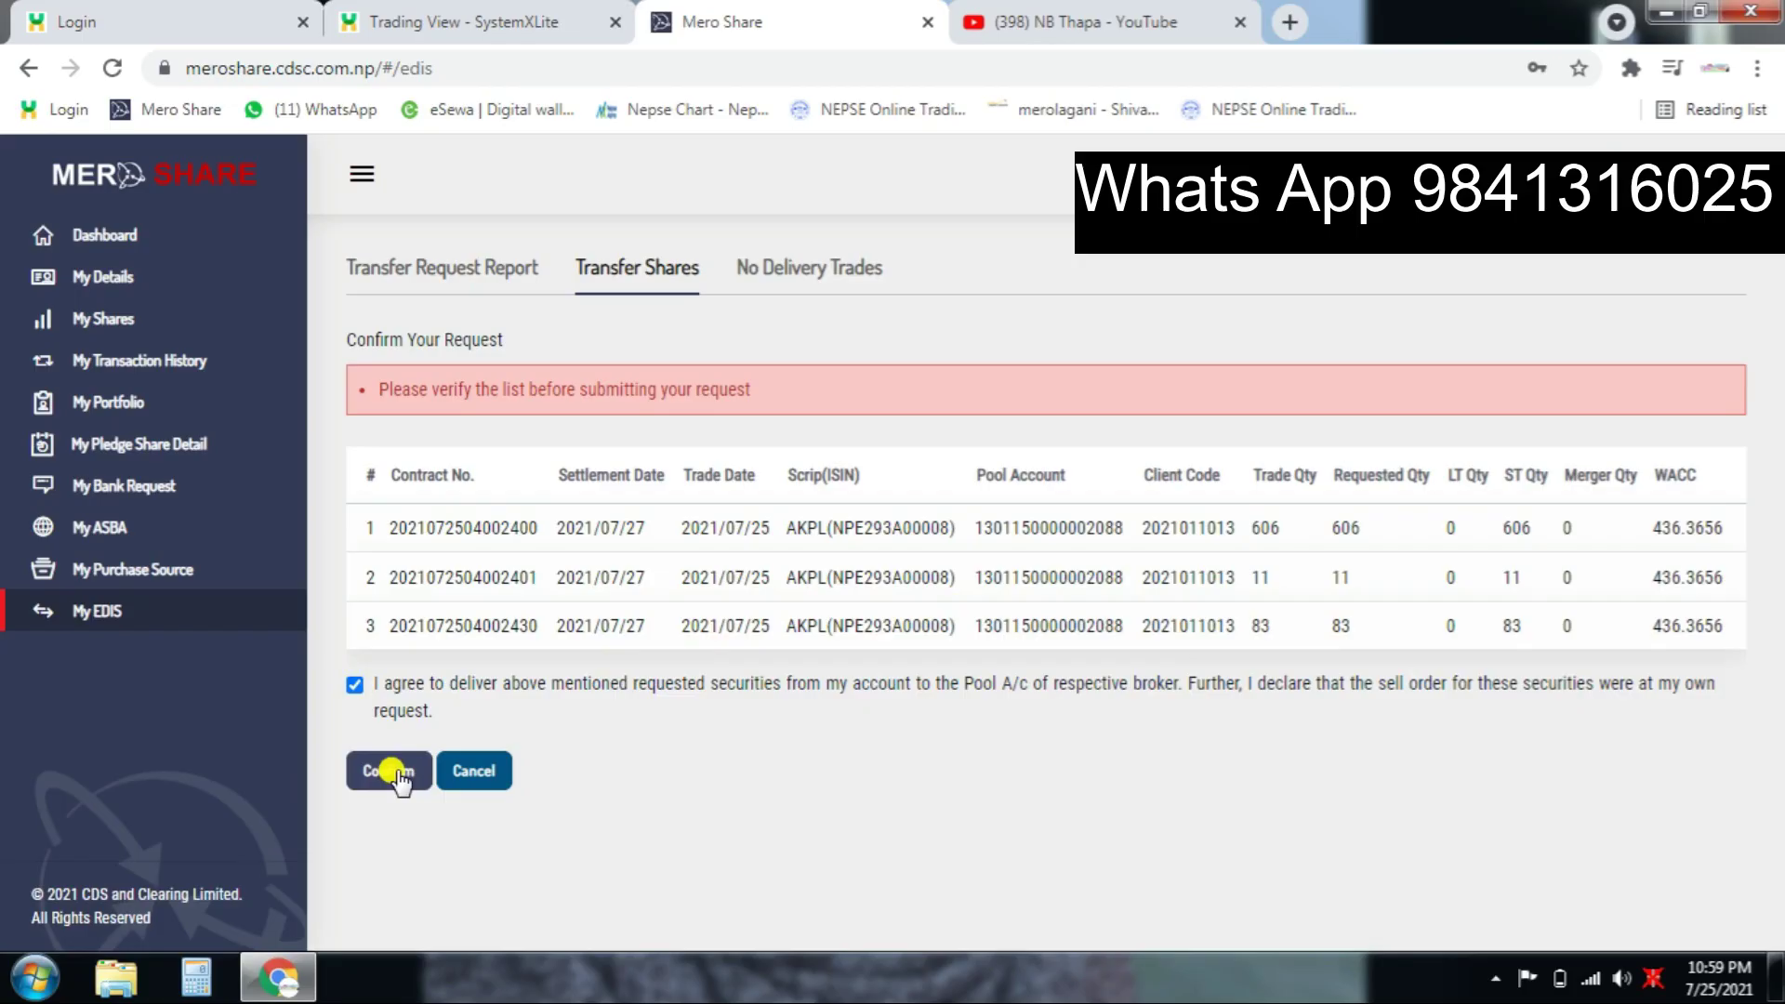
left_click(396, 770)
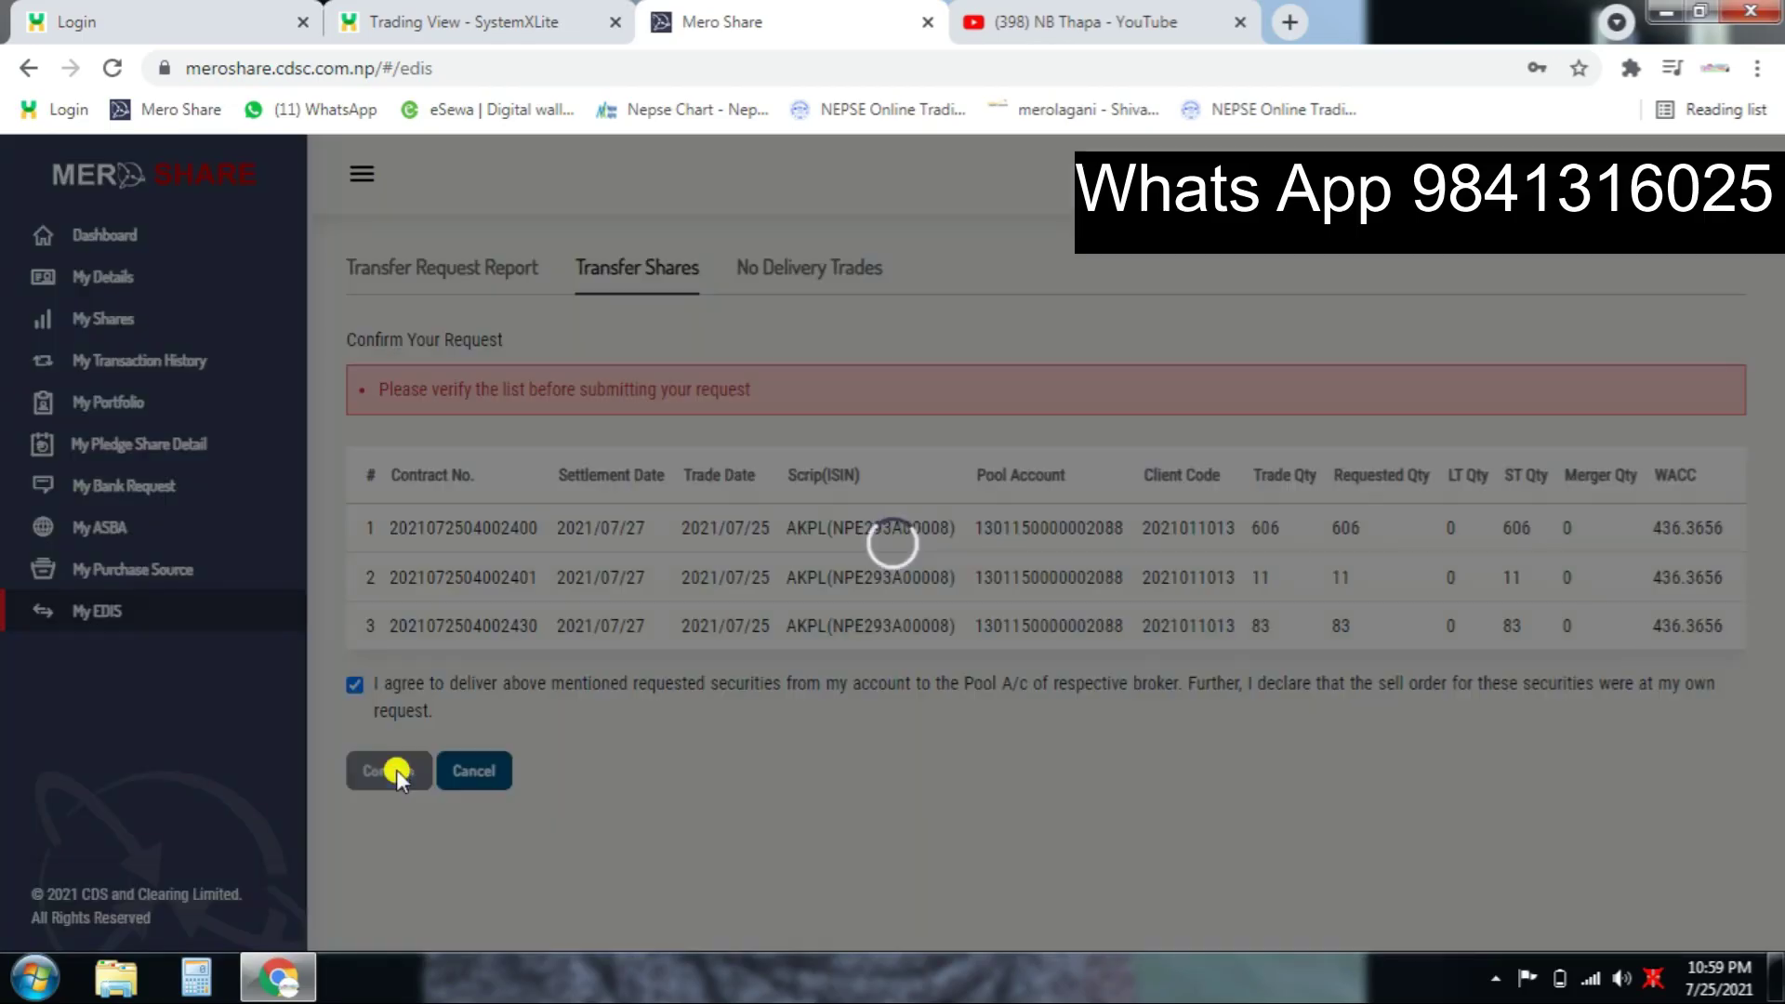